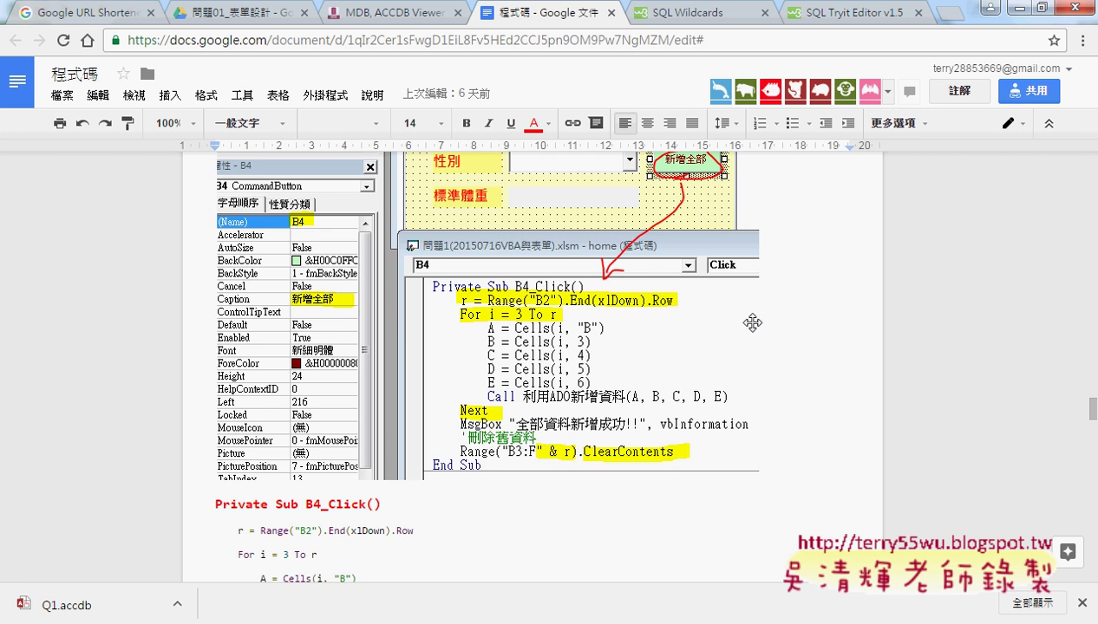
Close the running standard-weight form, then clear and re-paste the six sample rows in B3:F8
scroll(813, 344, "up", 1)
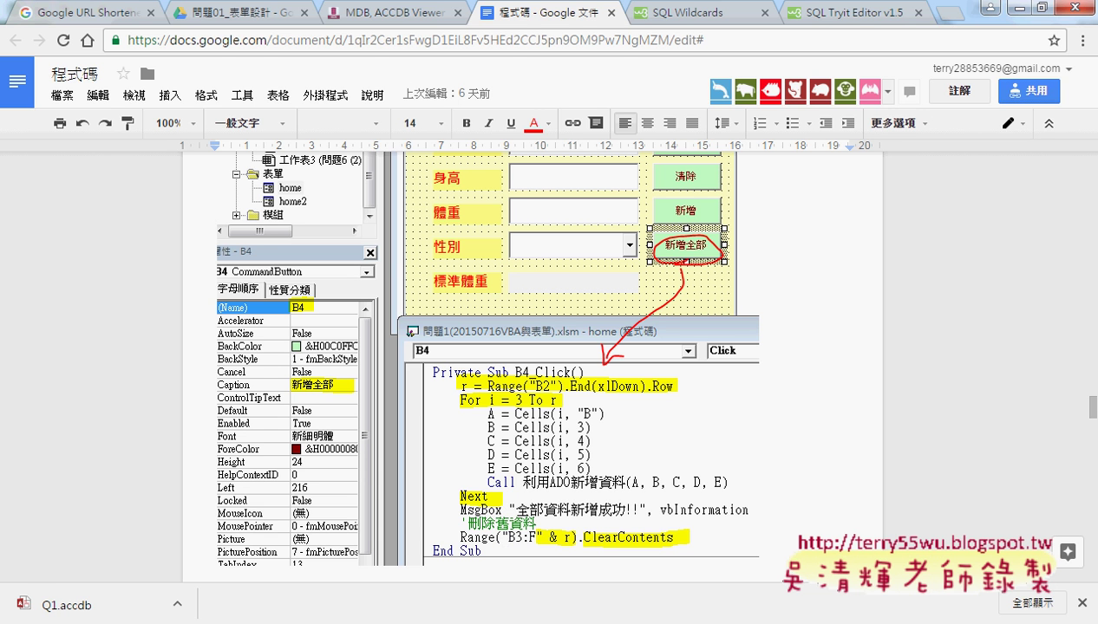
left_click(206, 552)
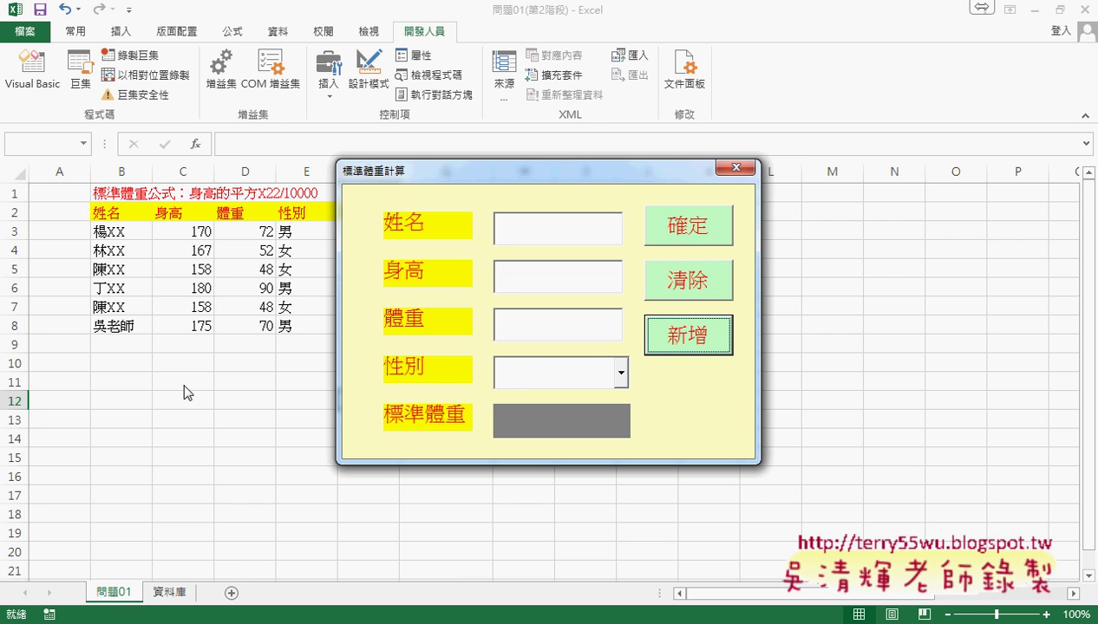
left_click(735, 168)
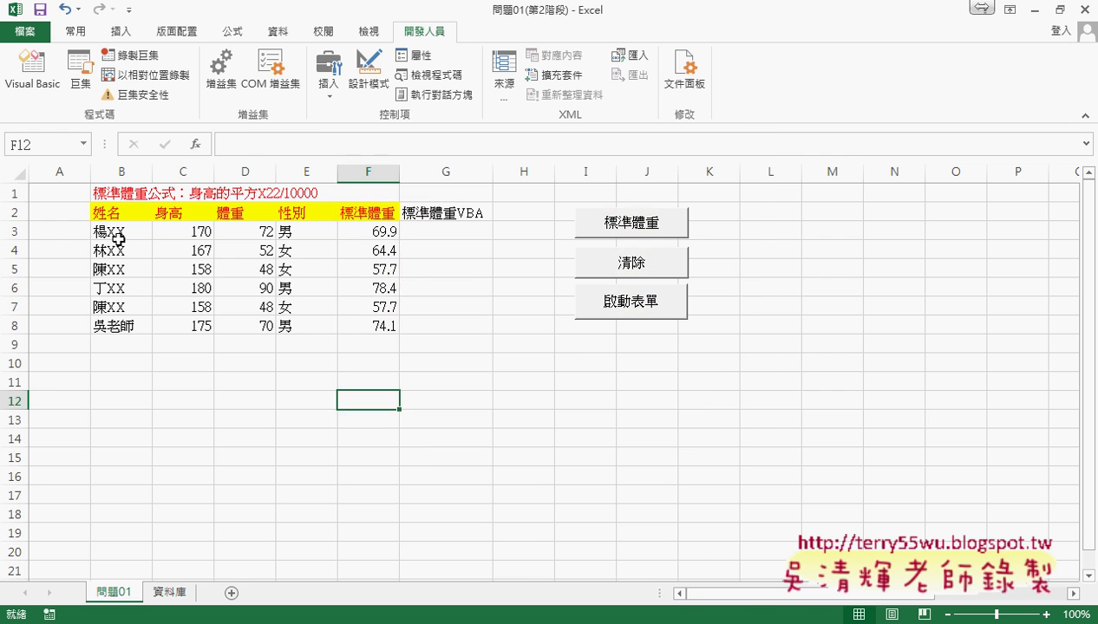
left_click_drag(118, 238, 369, 333)
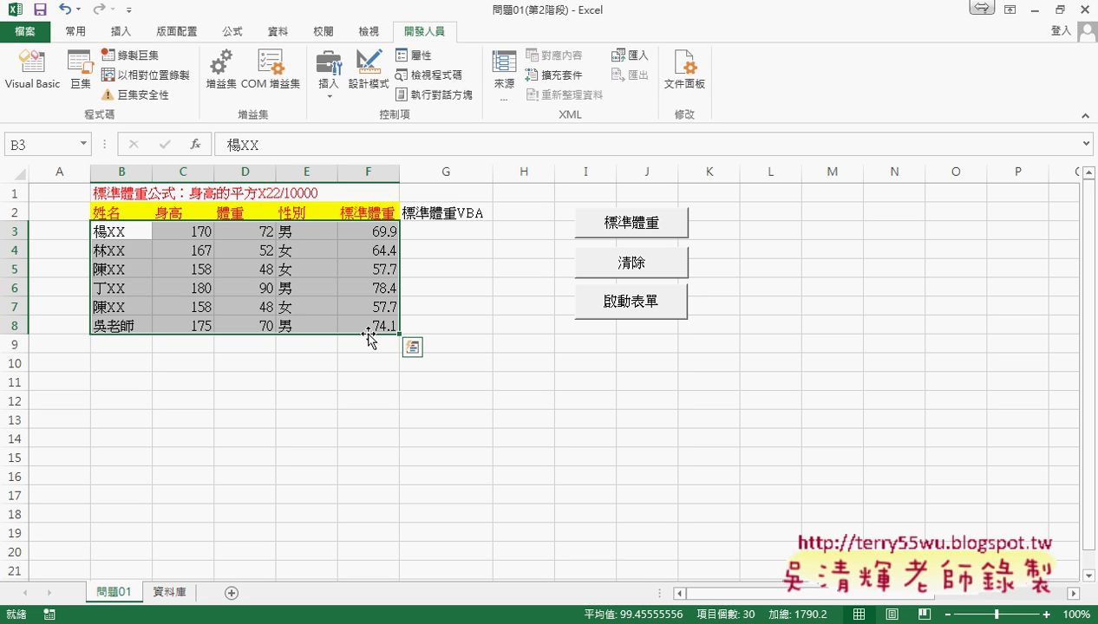
key("Delete")
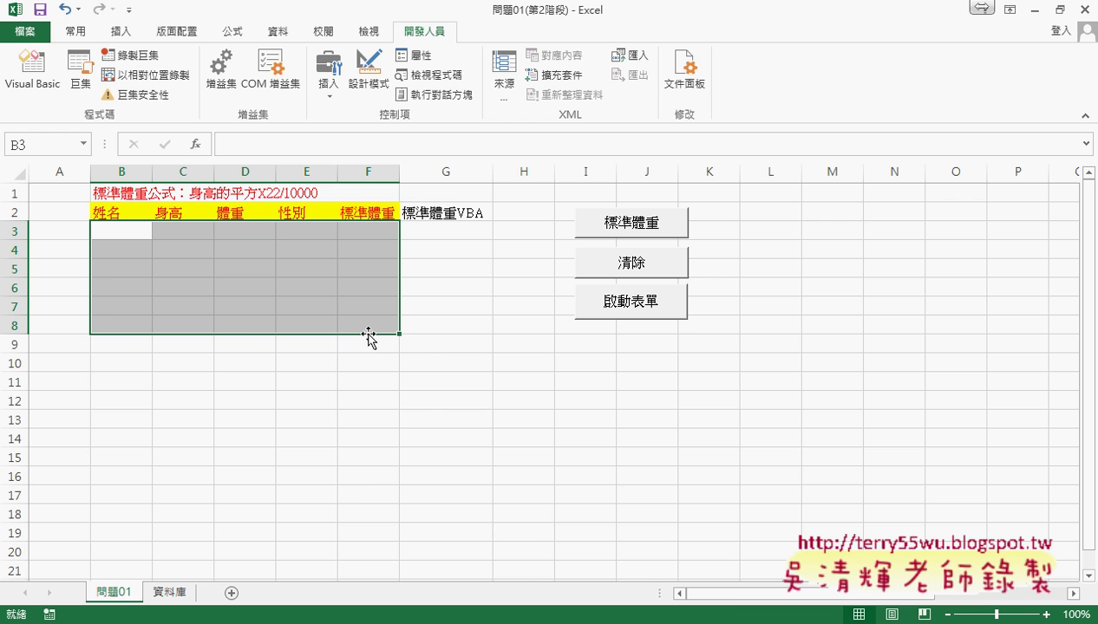
type("楊XX\t170\t72\t男\t69.9 林XX\t167\t52\t女\t64.4 陳XX\t158\t48\t女\t57.7 丁XX\t180\t90\t男\t78.4 陳XX\t158\t48\t女\t57.7 吳老師\t175\t70\t男\t74.1")
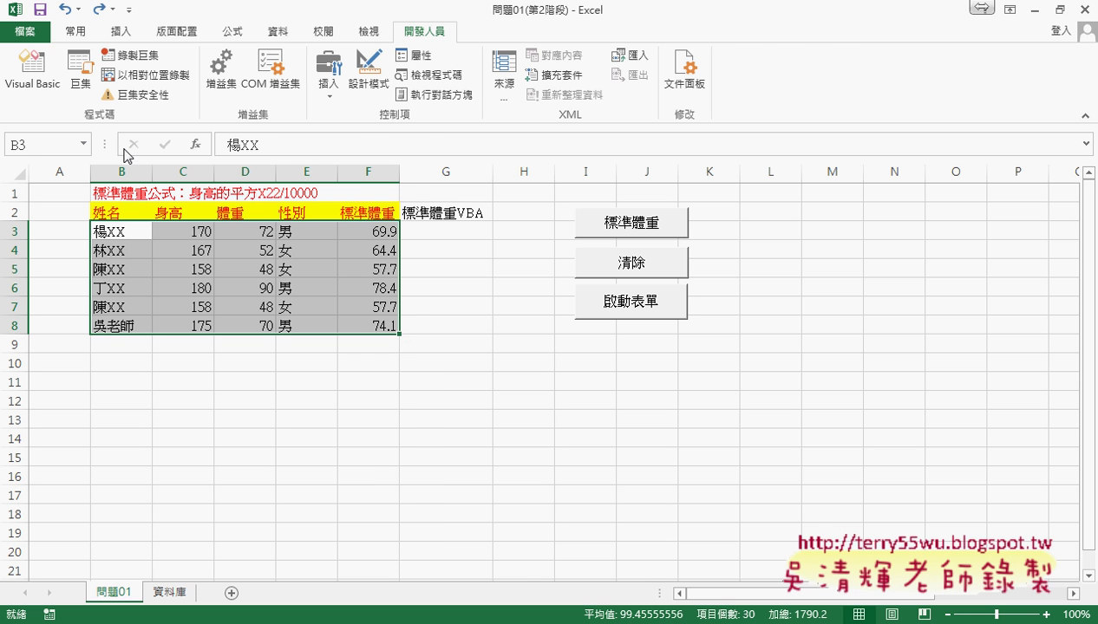
Copy the 新增 button below itself on the home form, with the editor maximized and panes widened
left_click(40, 105)
left_click_drag(792, 263, 798, 314)
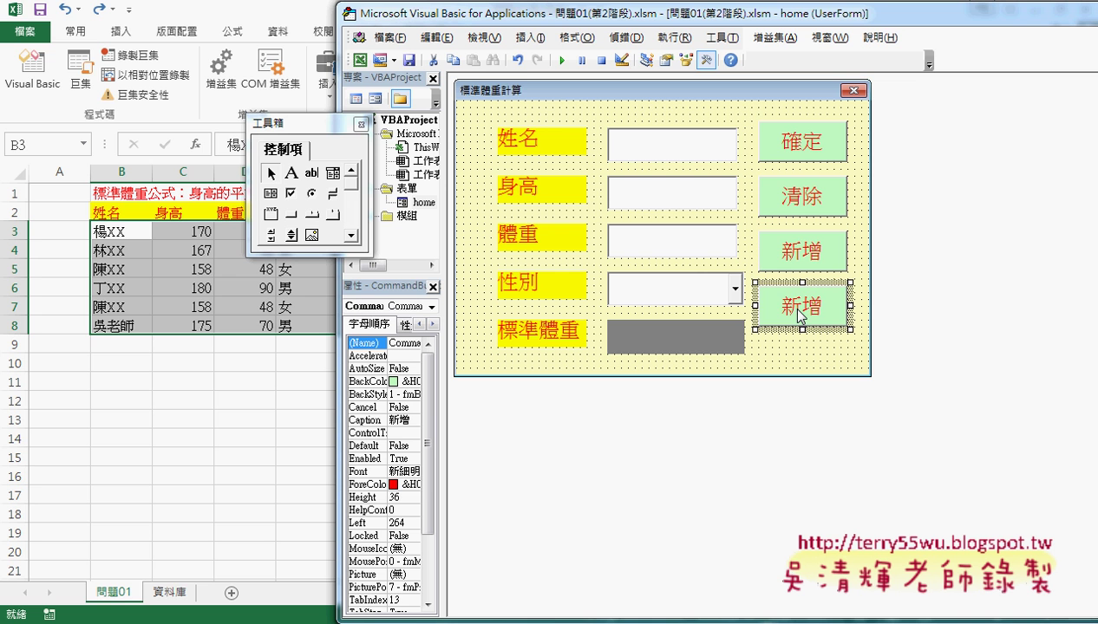
double_click(412, 15)
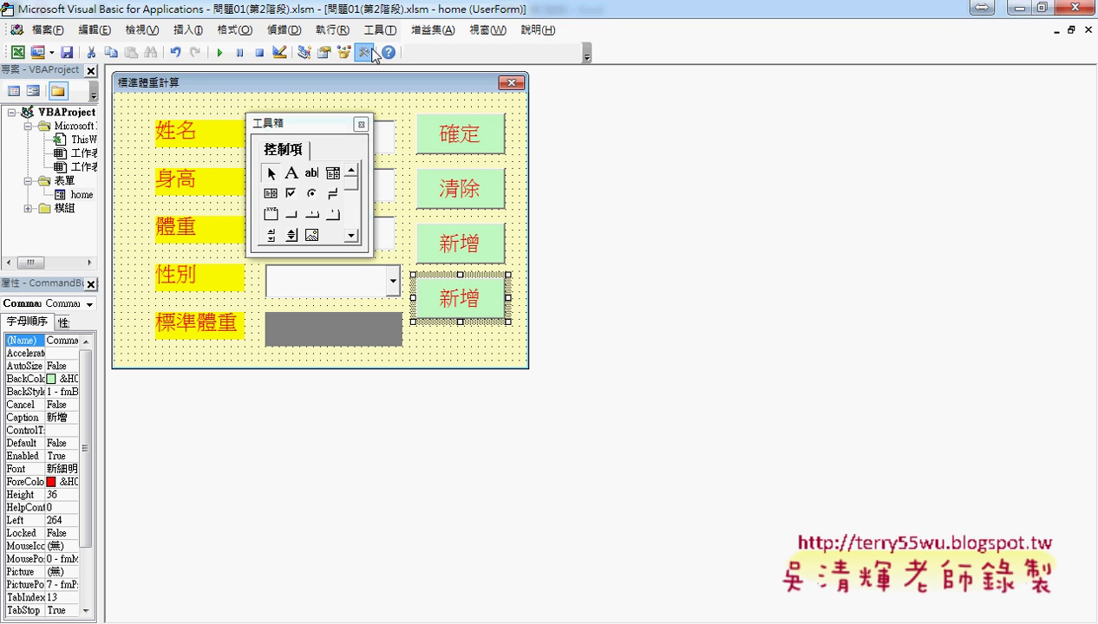
left_click_drag(322, 130, 718, 115)
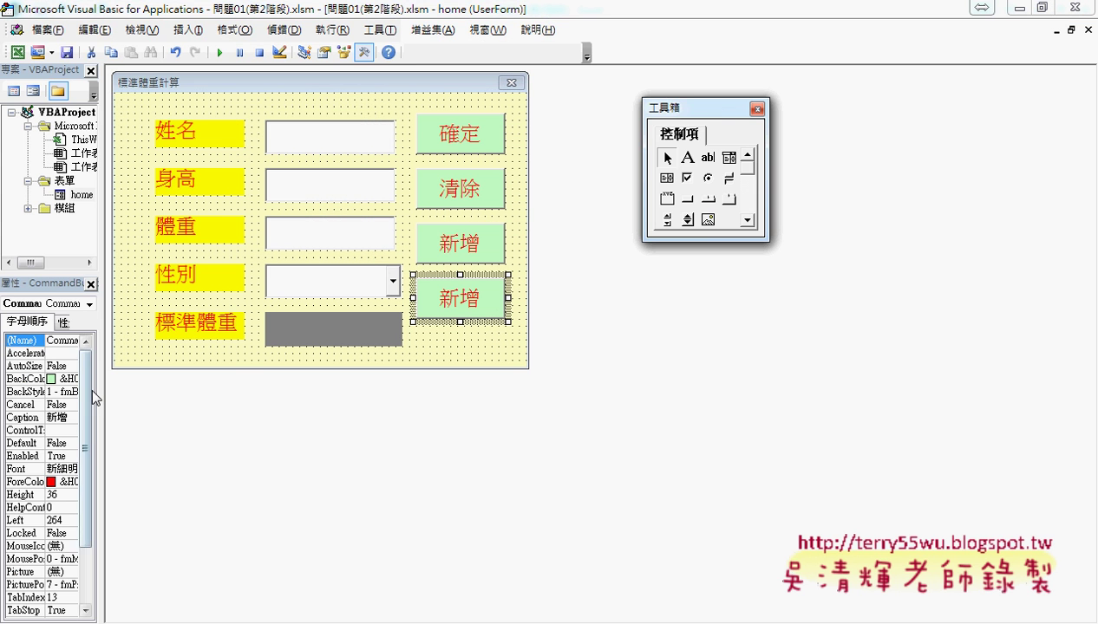
left_click_drag(98, 386, 255, 386)
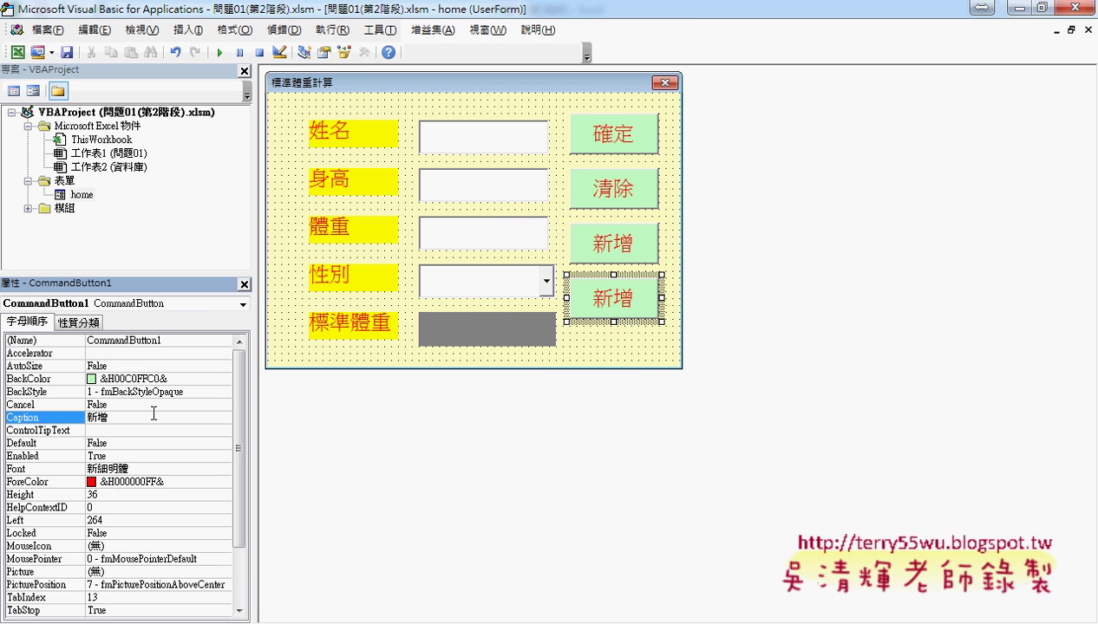
Caption the copied button 新增全部 and widen it to fit the text
left_click(196, 414)
type("欄")
key("BackSpace")
type("全部")
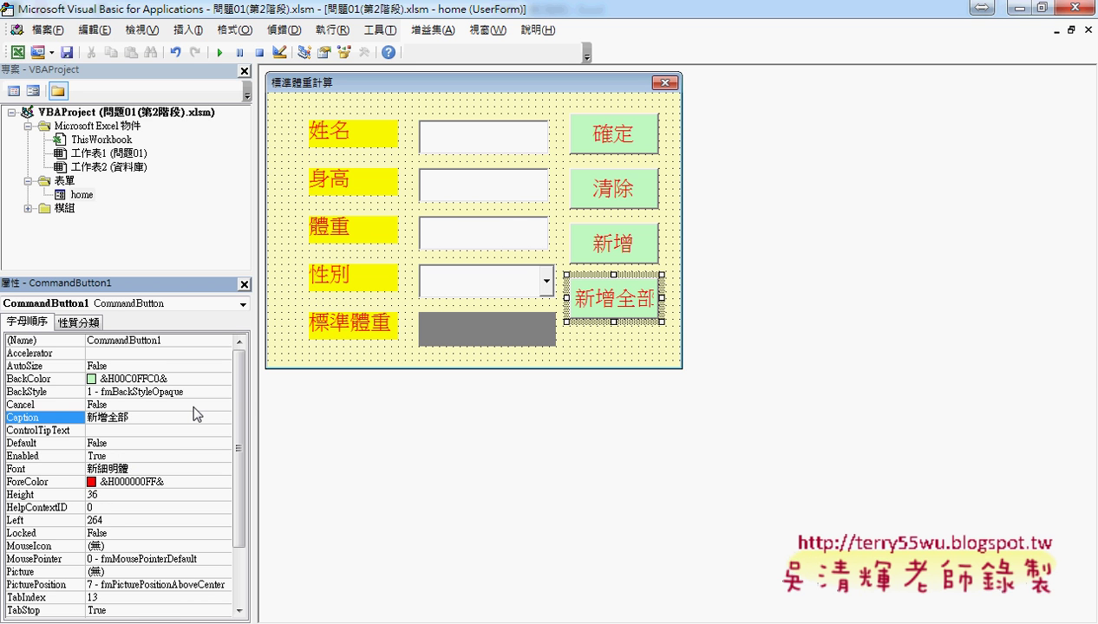
left_click(665, 299)
left_click_drag(663, 299, 675, 299)
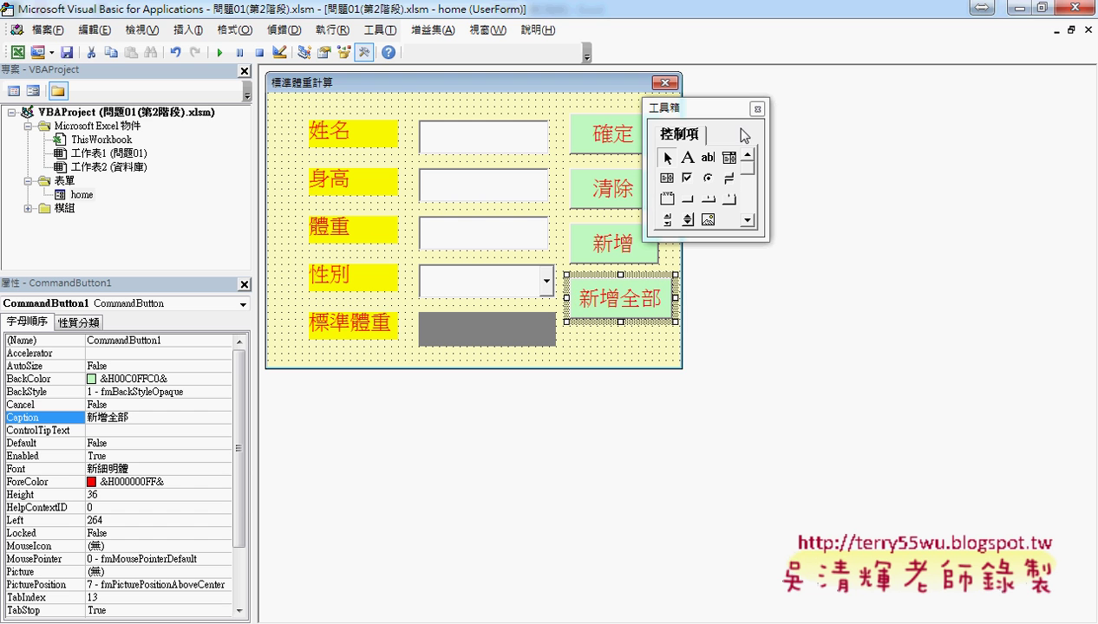
left_click_drag(749, 111, 877, 104)
Rename the new button from CommandButton1 to B4
left_click(173, 340)
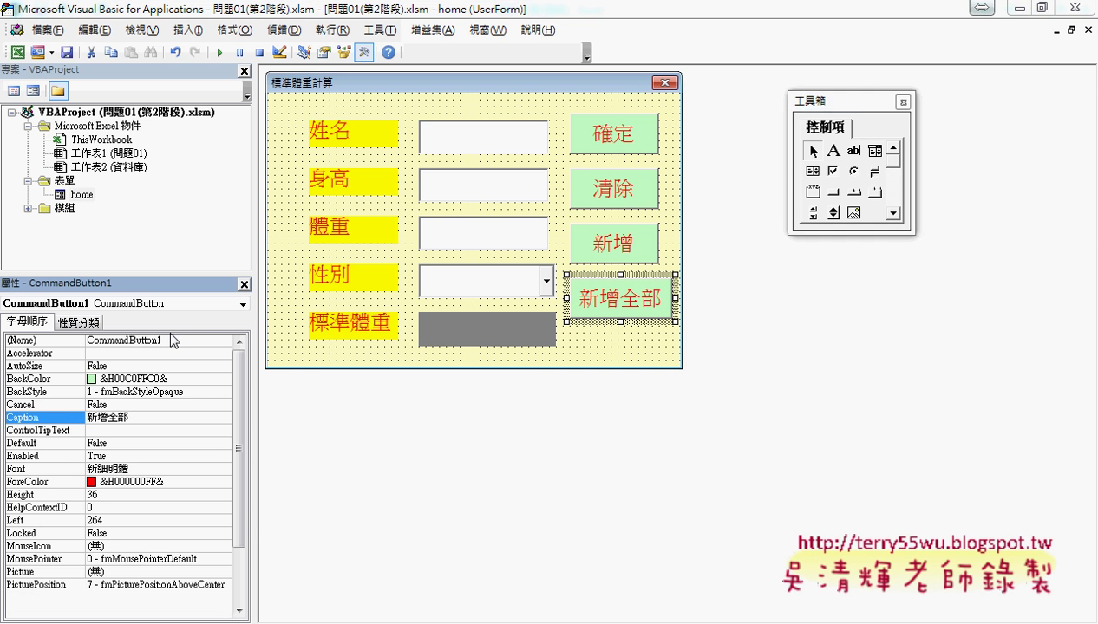
double_click(173, 340)
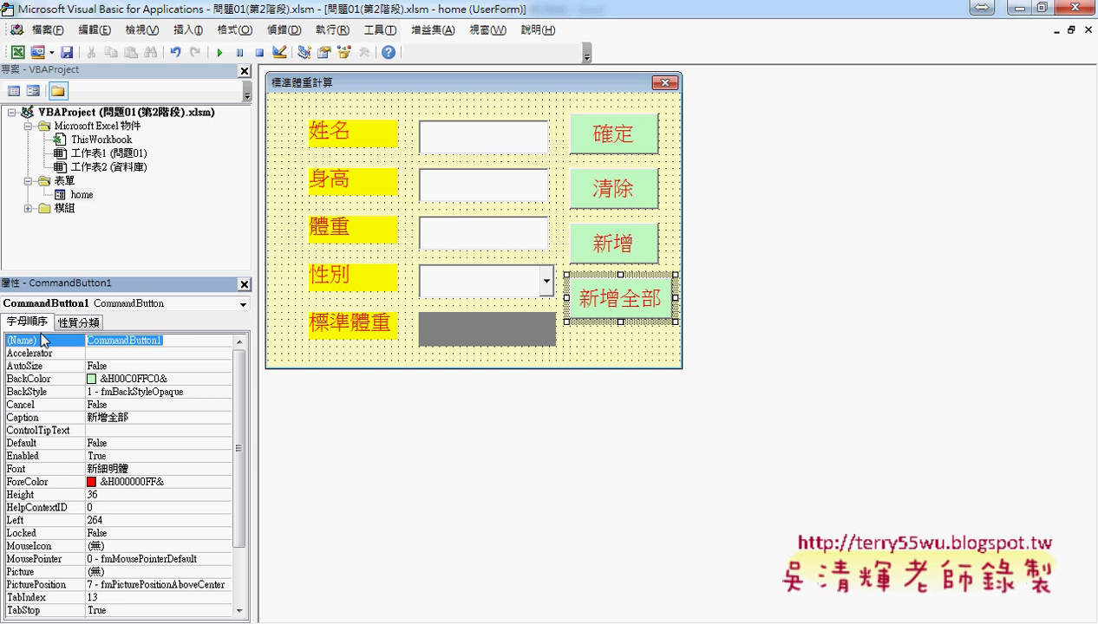
type("B4")
key("Return")
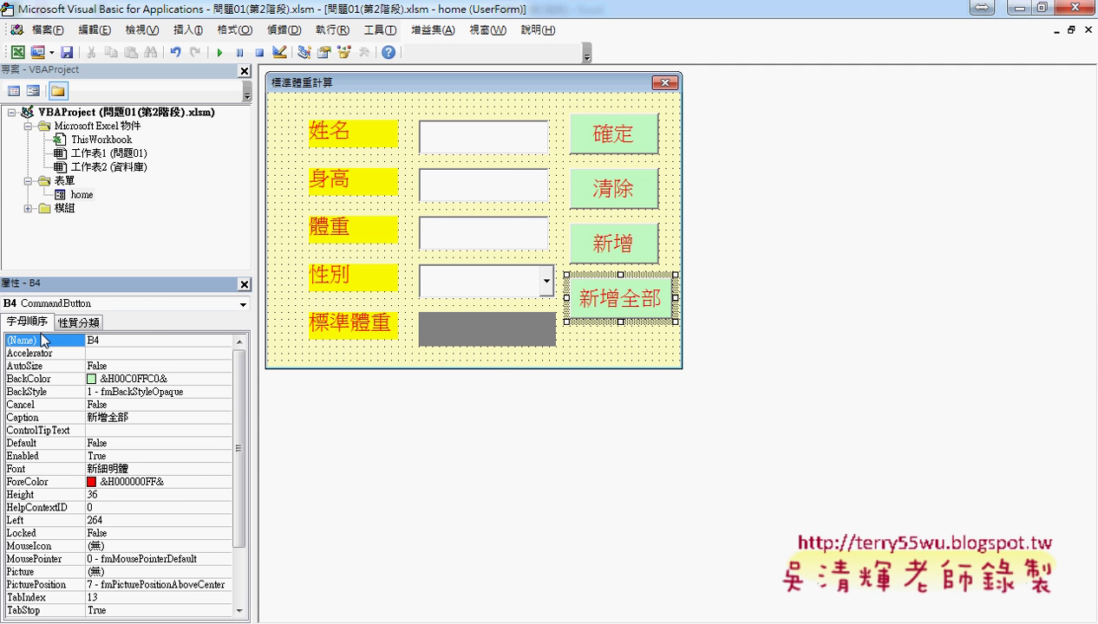
Create the empty Private Sub B4_Click() procedure and restore the editor window beside Excel
double_click(606, 293)
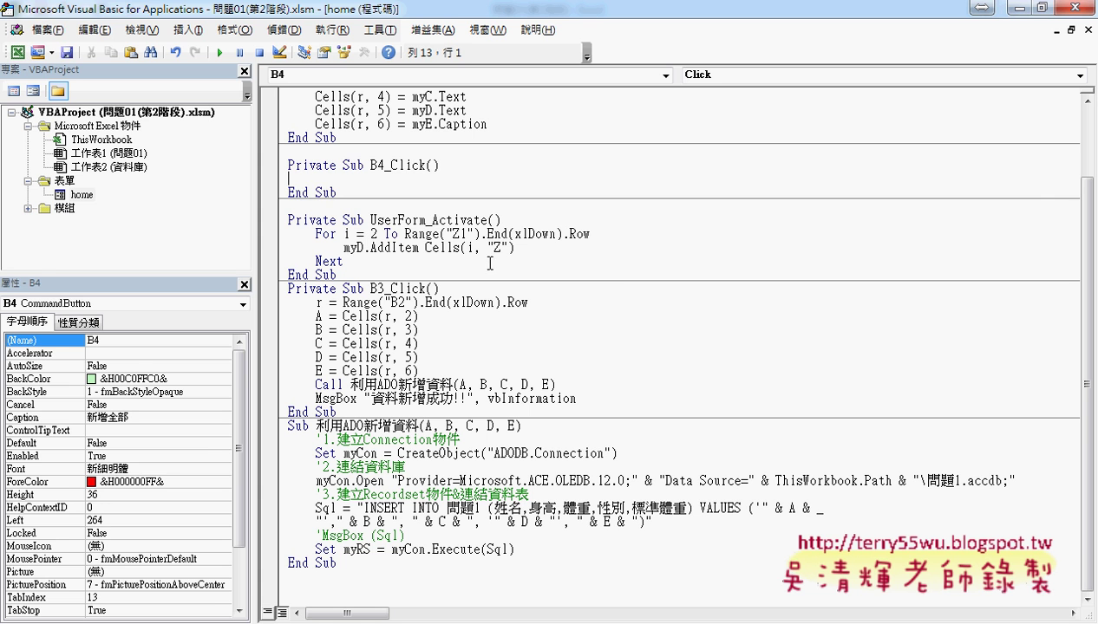
left_click_drag(338, 192, 289, 163)
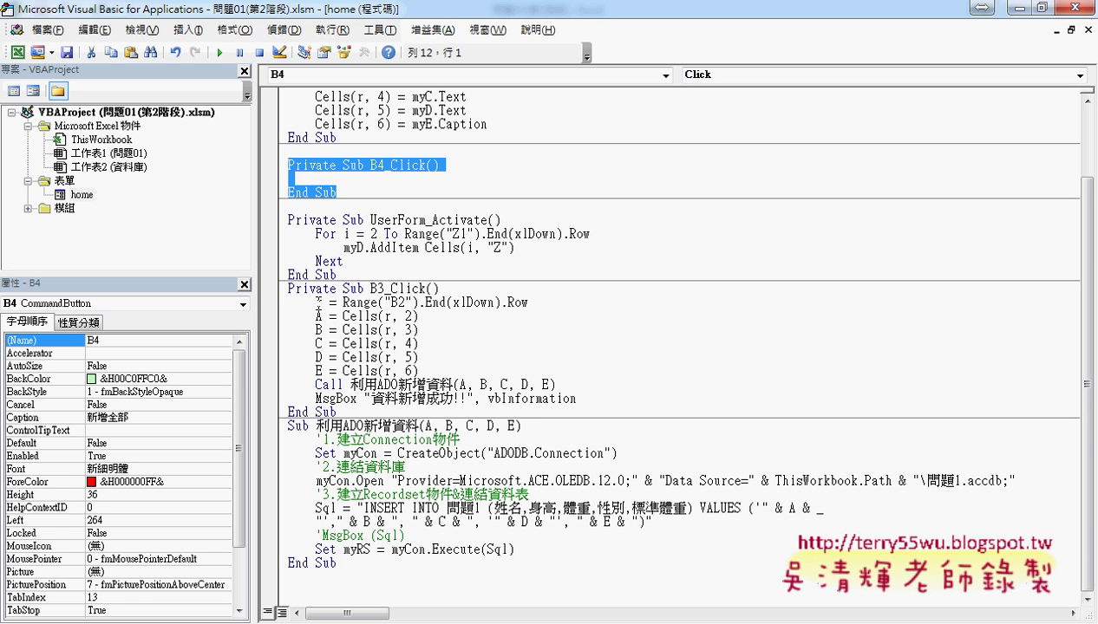
double_click(318, 303)
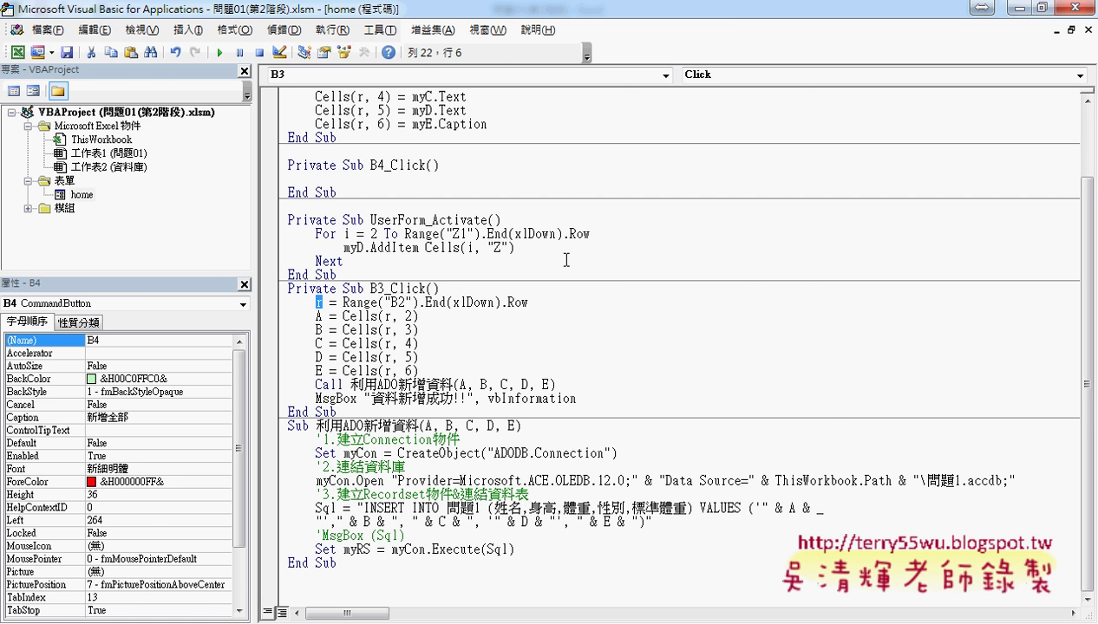
double_click(483, 8)
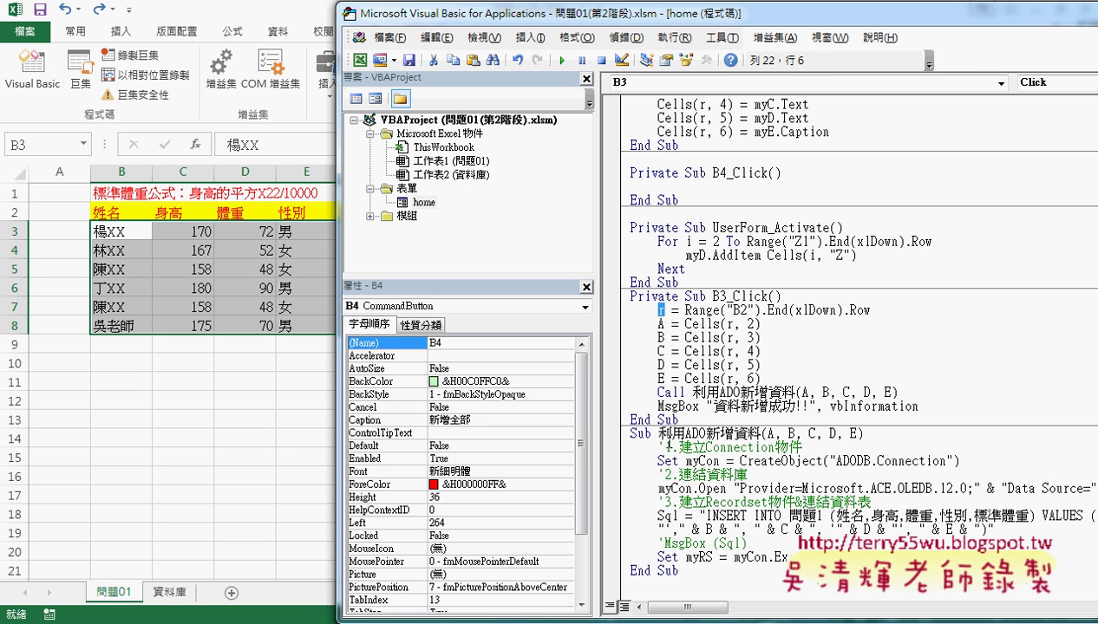
left_click_drag(658, 433, 761, 435)
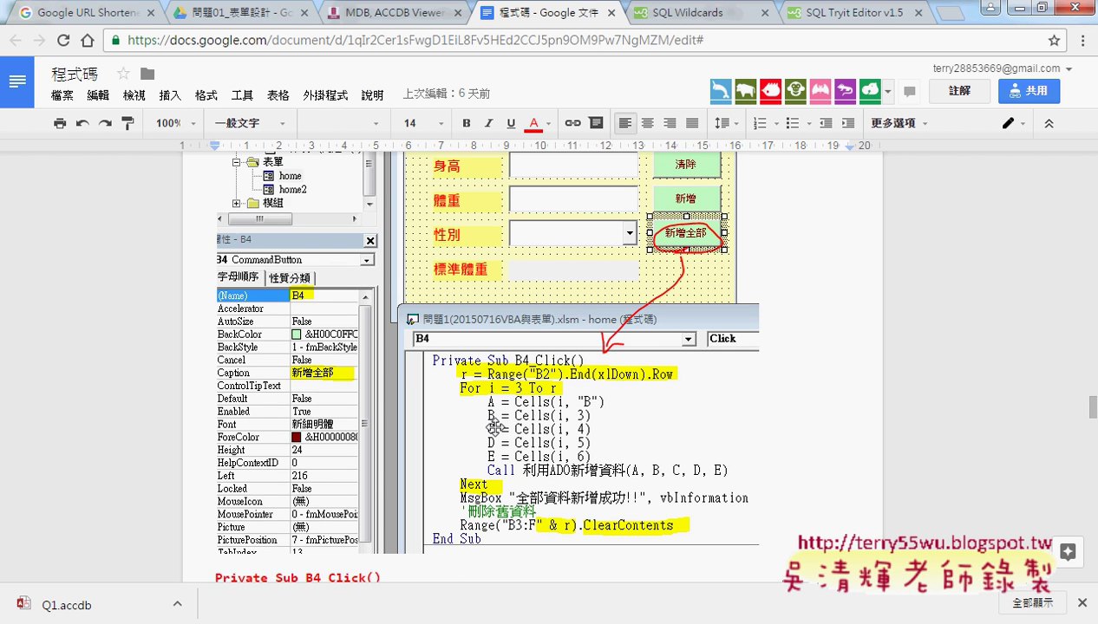
Select the Private Sub B4_Click() reference code through End Sub, then minimize Chrome
scroll(497, 428, "down", 4)
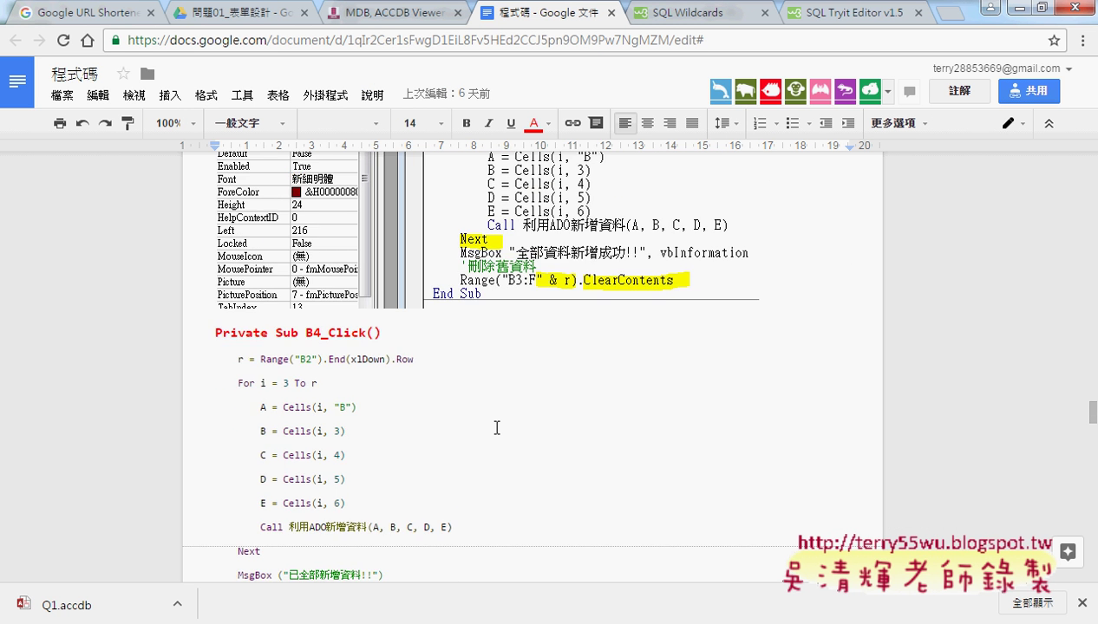
scroll(497, 428, "down", 1)
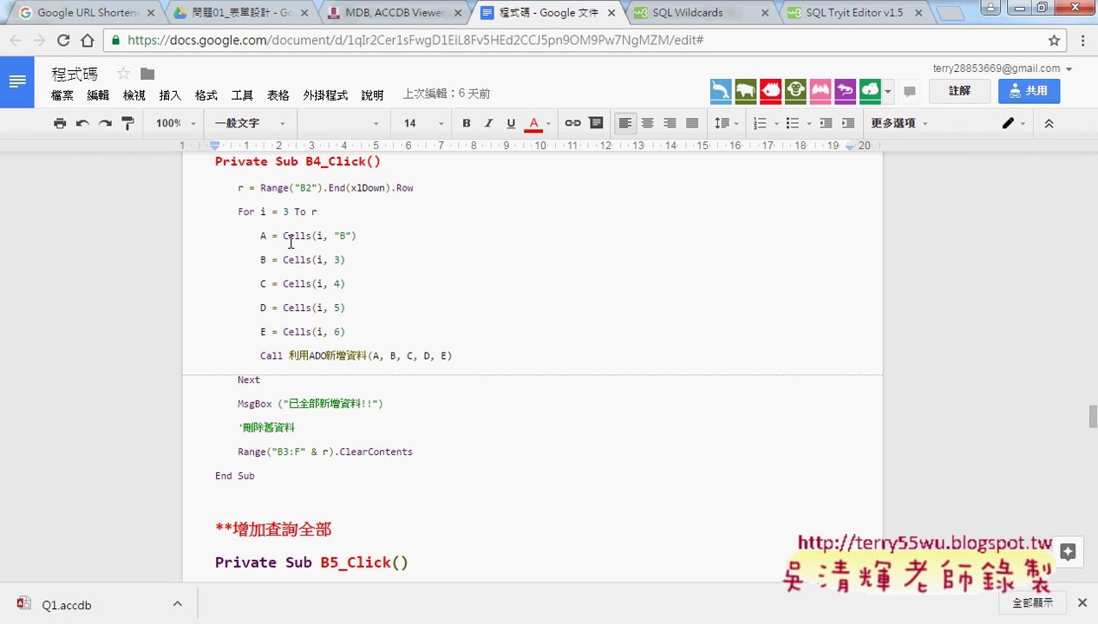
left_click_drag(214, 161, 293, 474)
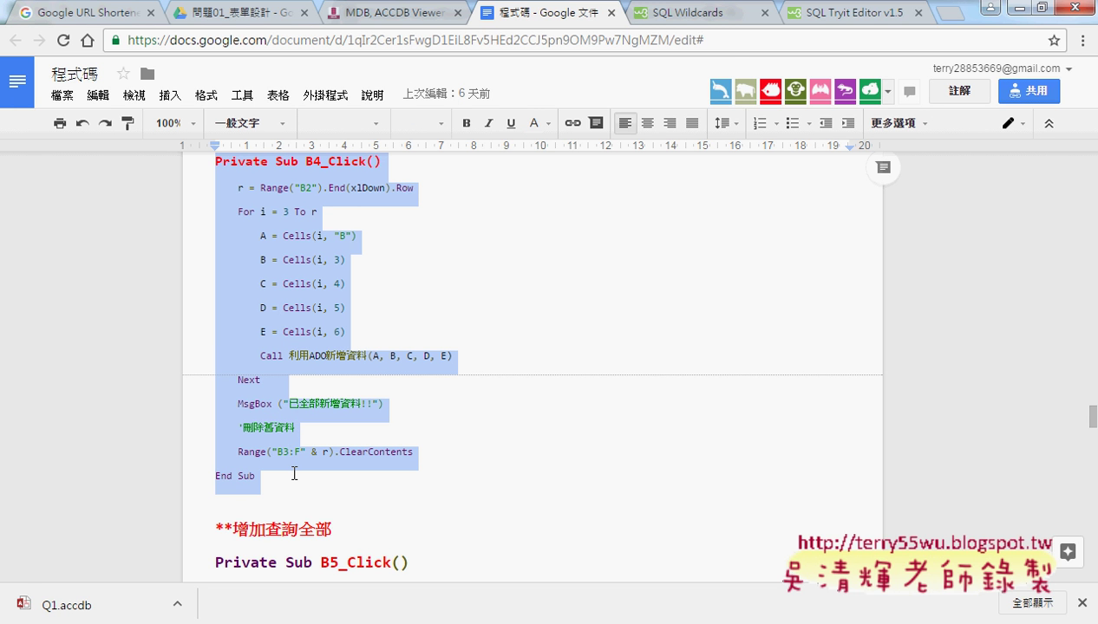
left_click(1012, 7)
Replace the empty B4_Click procedure with the pasted reference code
left_click_drag(679, 199, 630, 169)
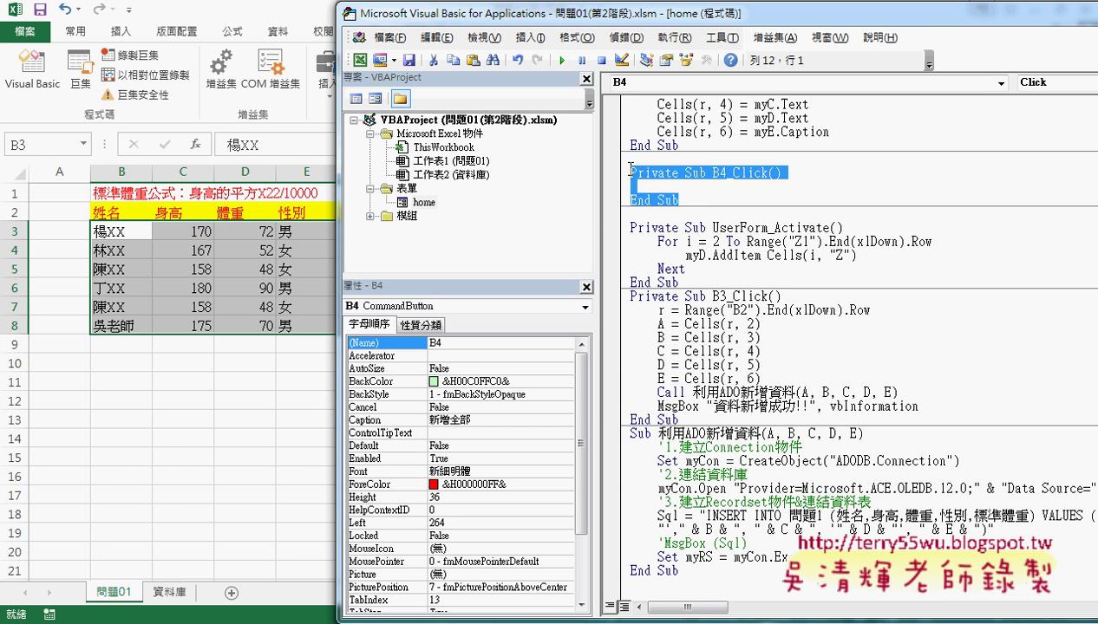
scroll(630, 169, "down", 1)
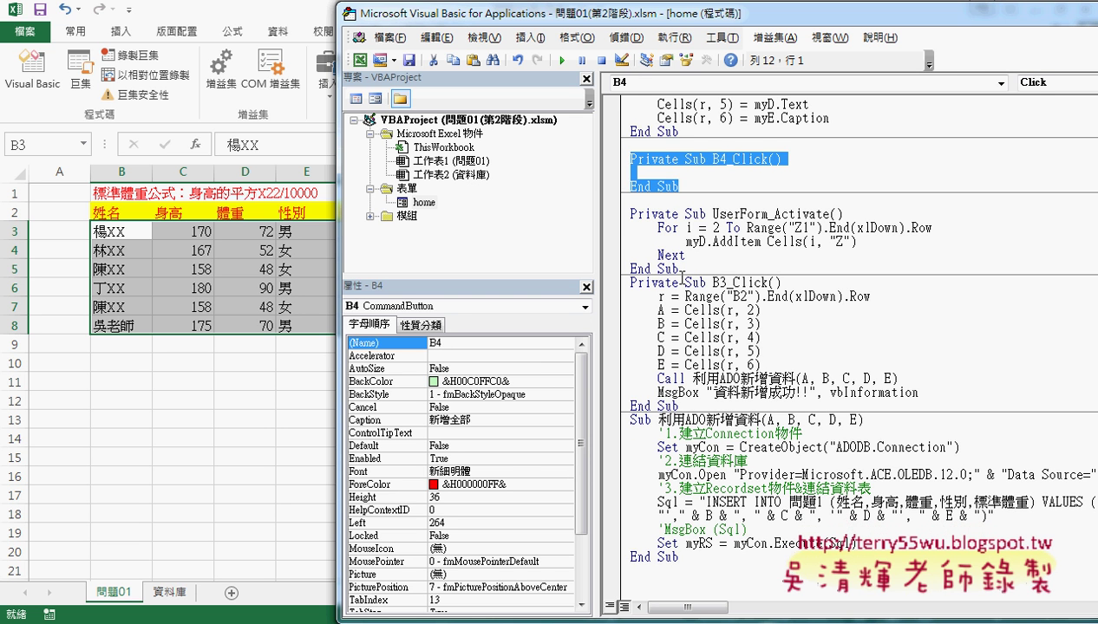
key("Delete")
left_click(642, 580)
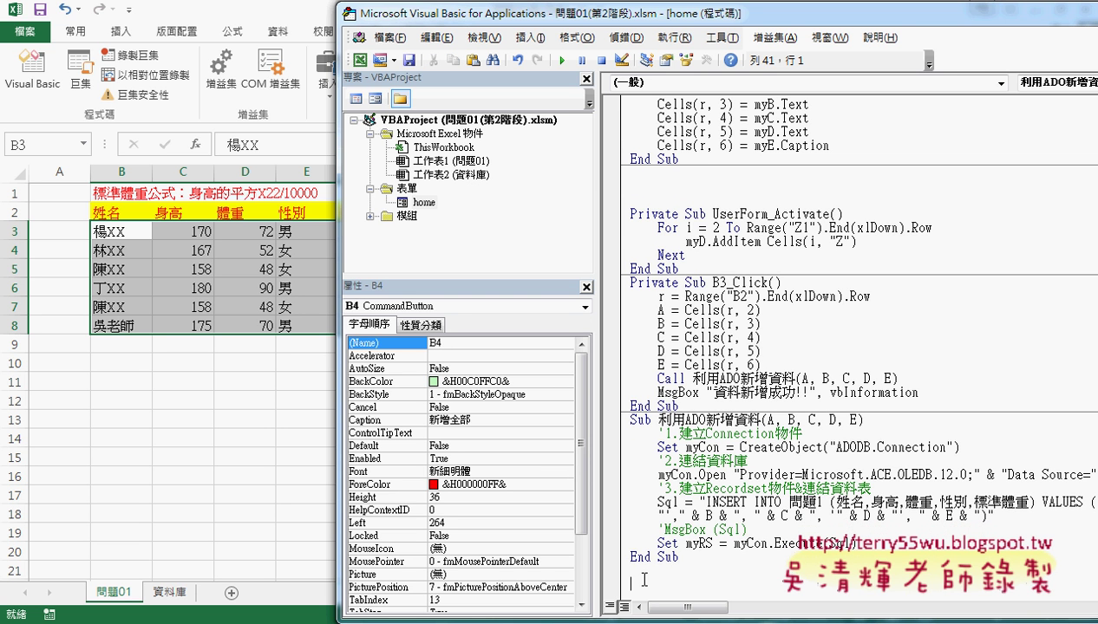
key("ctrl+v")
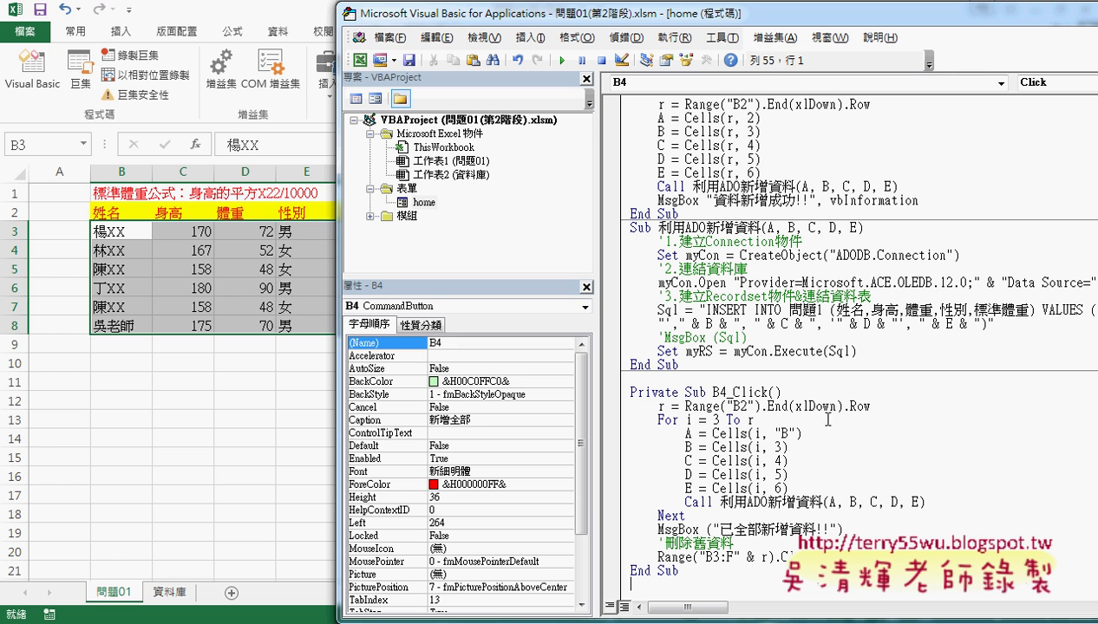
Change the name line from A = Cells(i, "B") to A = Cells(i, 2)
left_click_drag(872, 406, 658, 405)
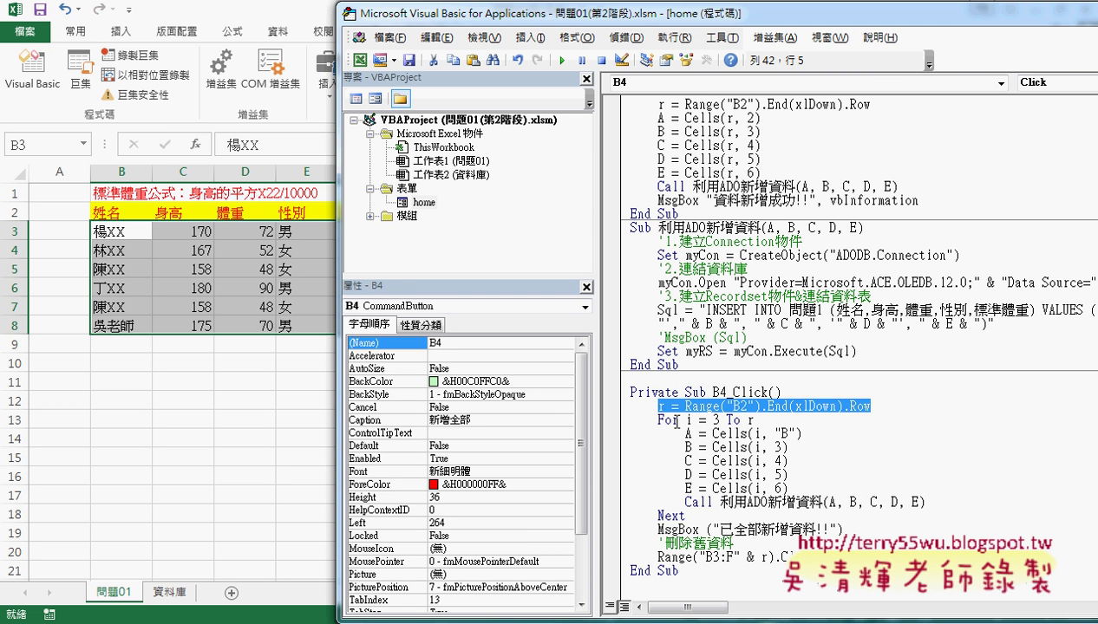
double_click(689, 419)
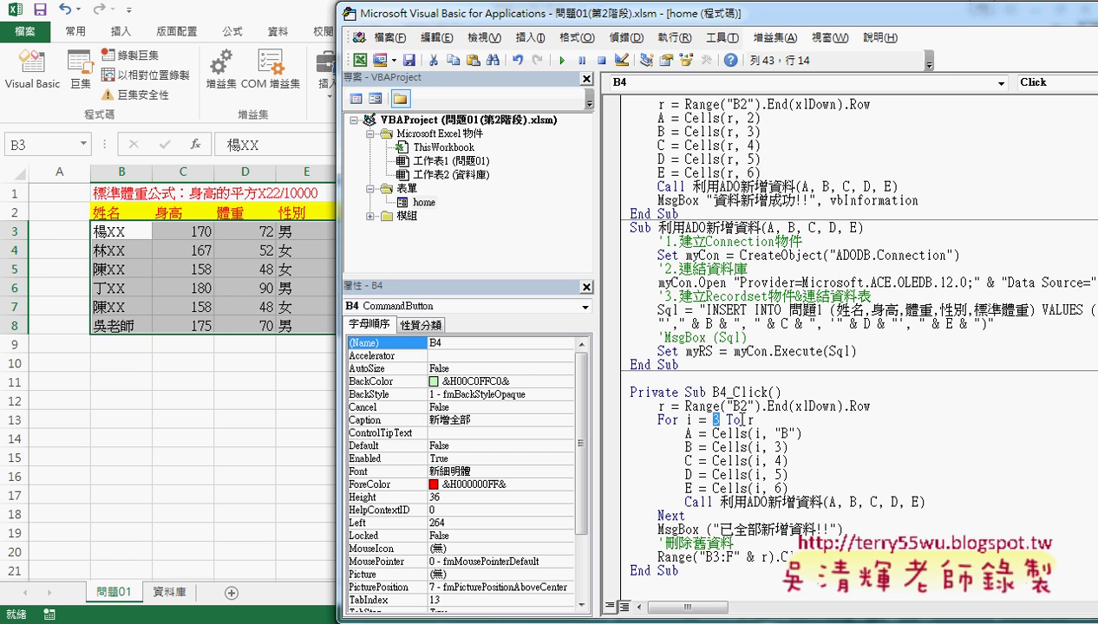
double_click(749, 420)
left_click_drag(712, 433, 800, 433)
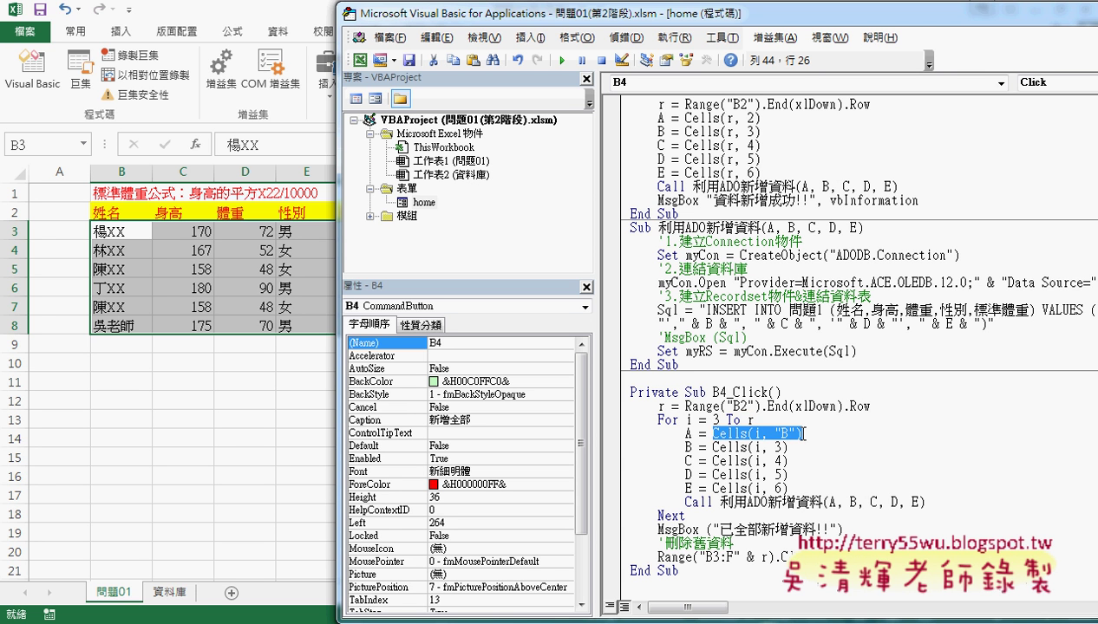
left_click(805, 432)
left_click_drag(795, 433, 775, 433)
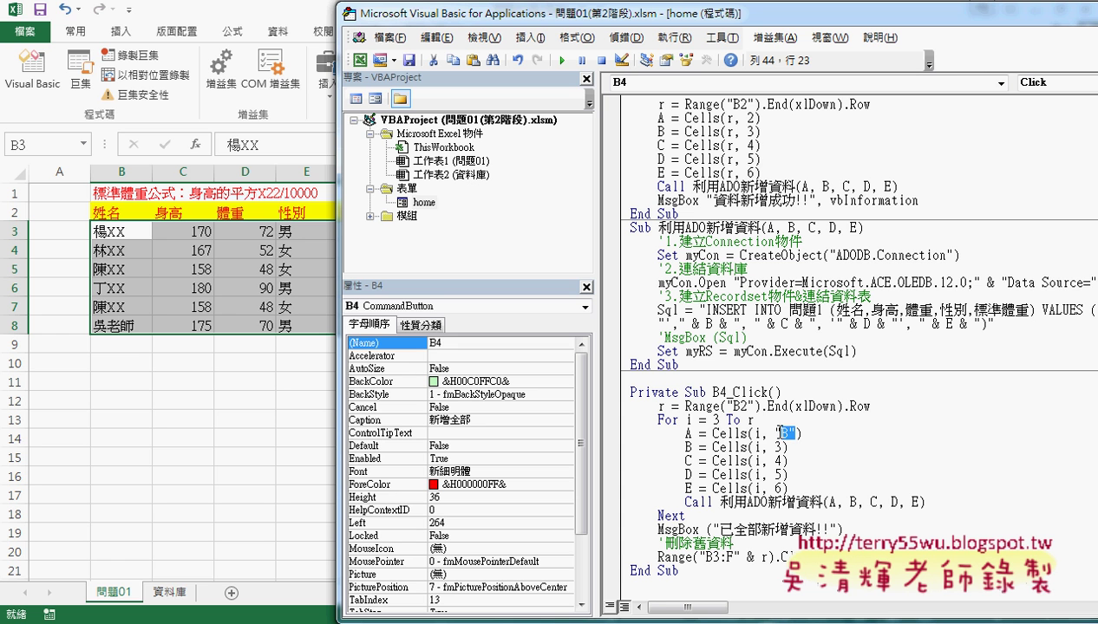
type("2")
left_click_drag(792, 431, 704, 433)
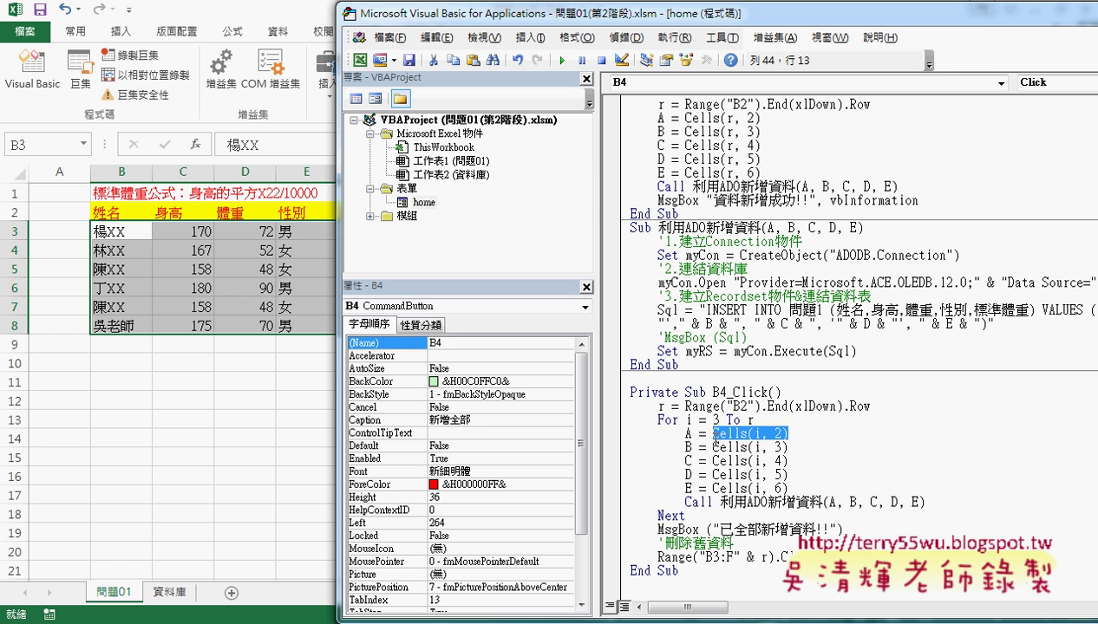
left_click(691, 434)
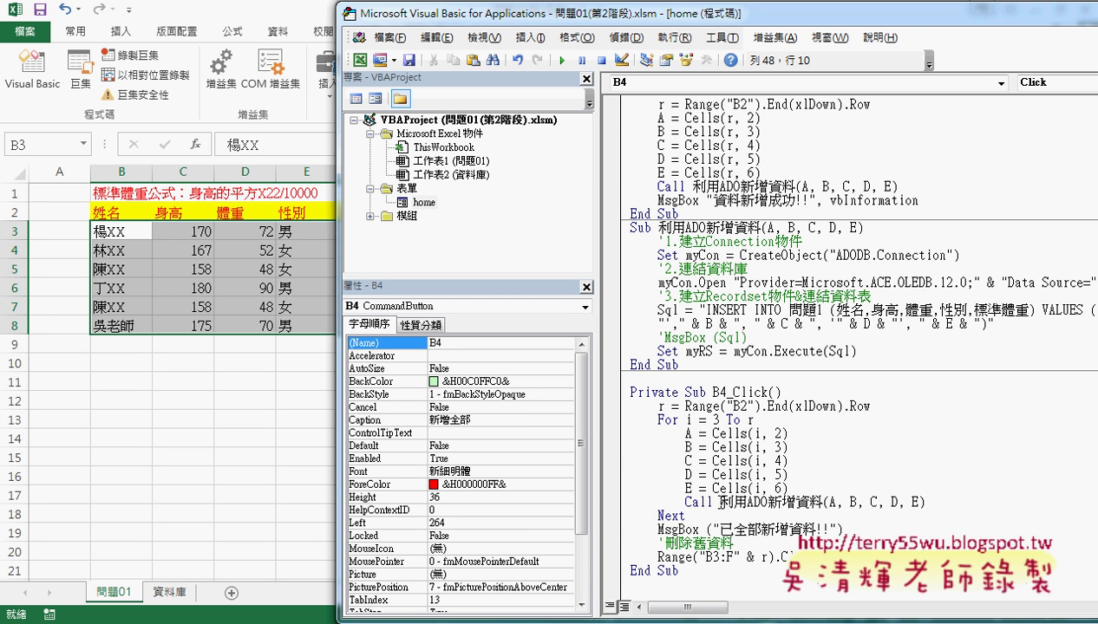
left_click_drag(716, 502, 921, 502)
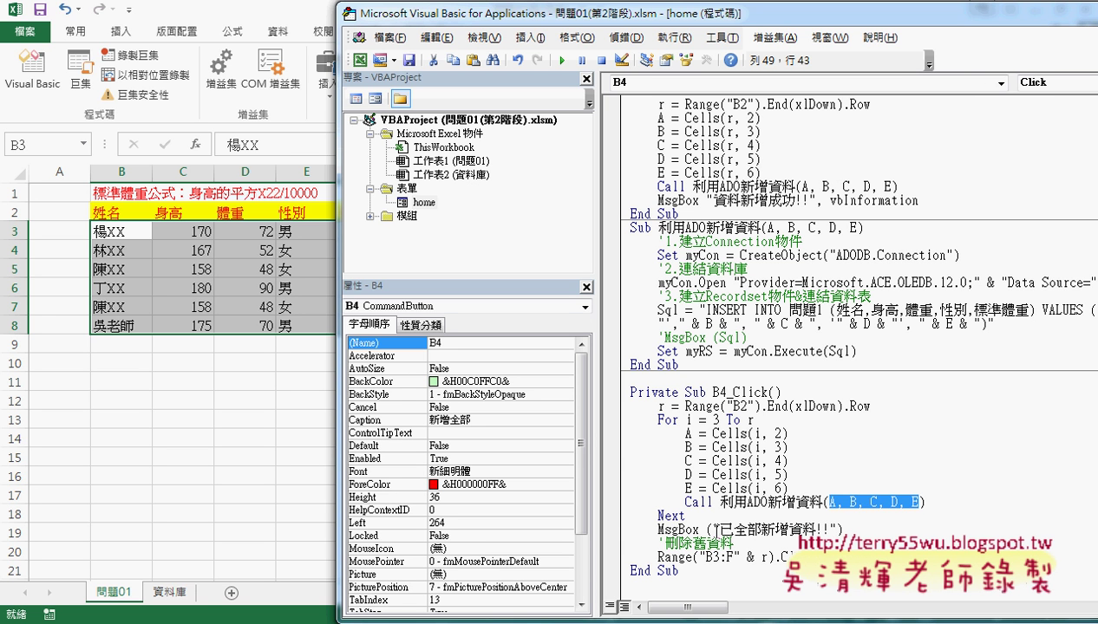
Remove the parentheses around the MsgBox "已全部新增資料!!" text and add a comma after it
left_click(707, 529)
key("Delete")
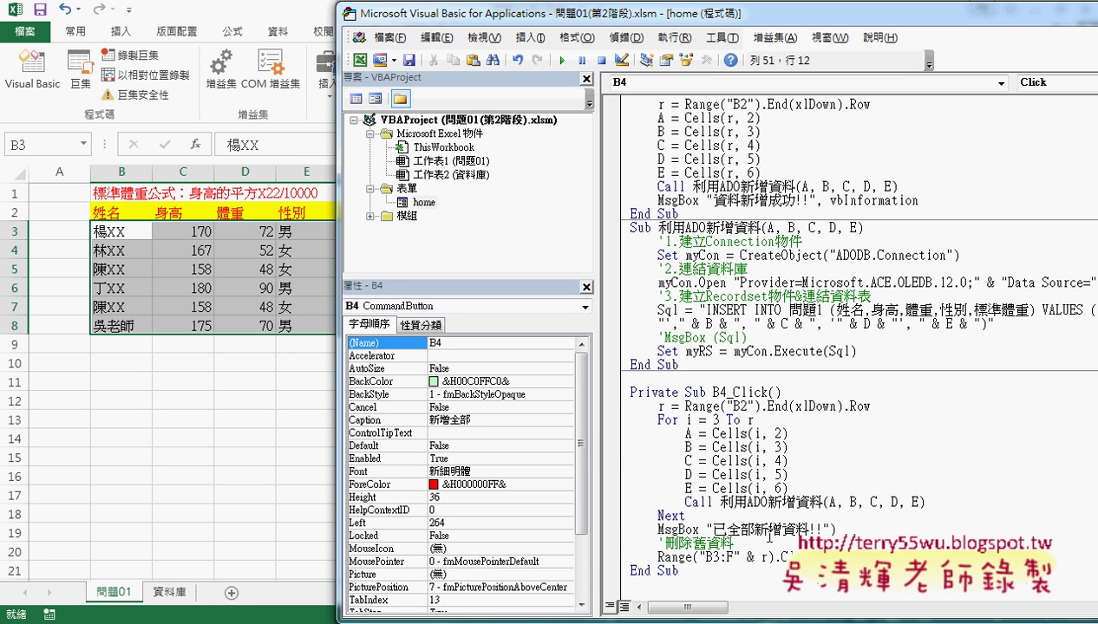
key("End")
key("BackSpace")
key("shift+End")
type(",")
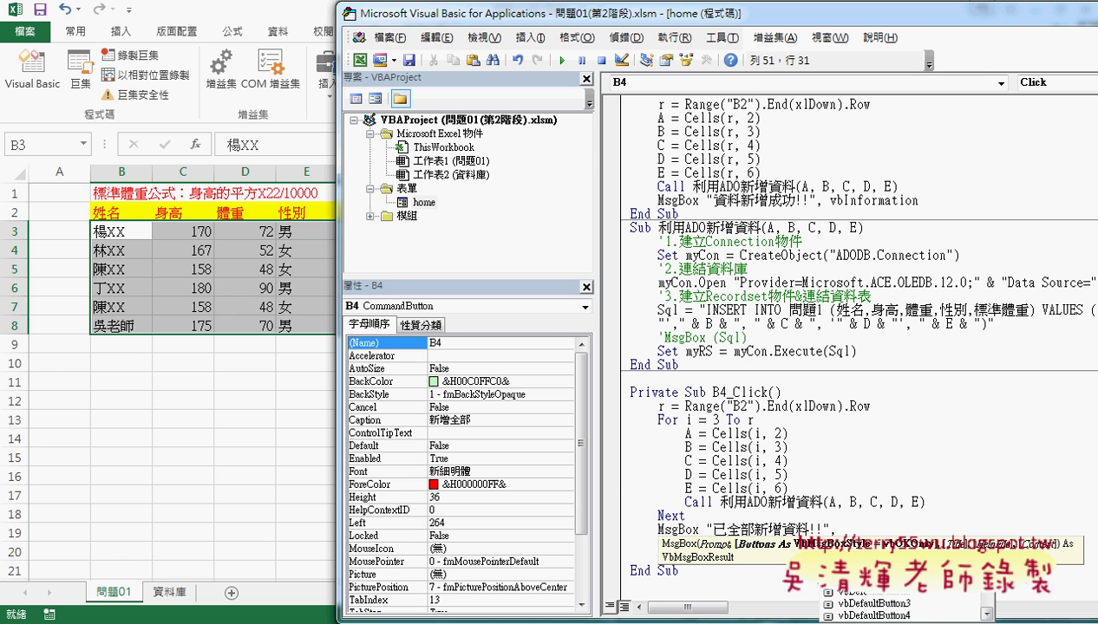
Set vbInformation as the completion MsgBox's style from the IntelliSense list
scroll(988, 595, "down", 2)
scroll(988, 596, "down", 2)
scroll(989, 596, "down", 2)
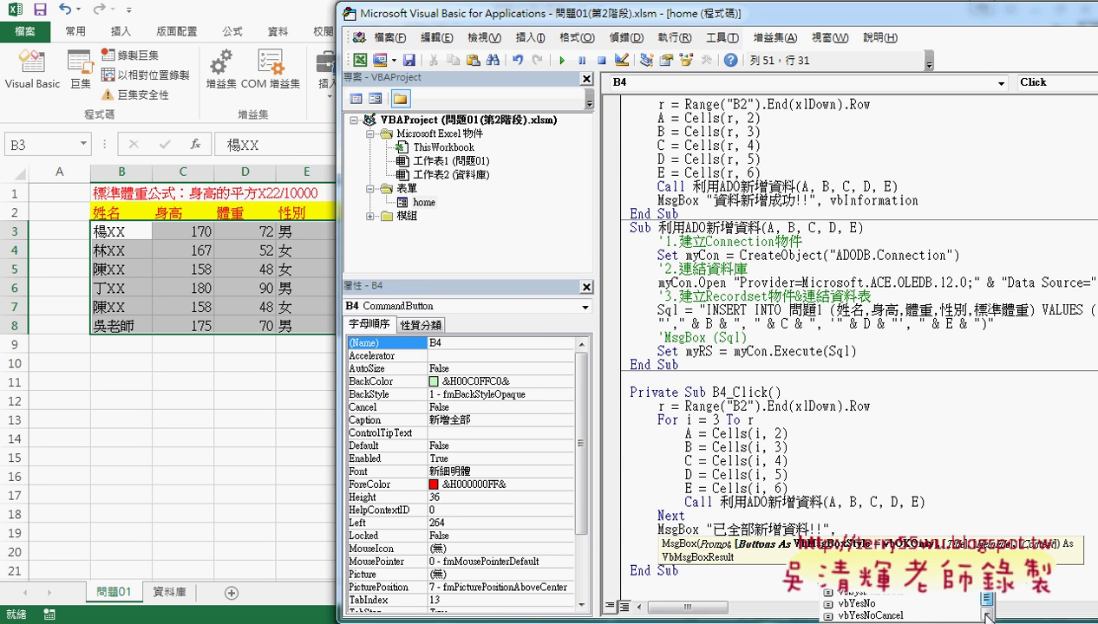
scroll(989, 607, "up", 6)
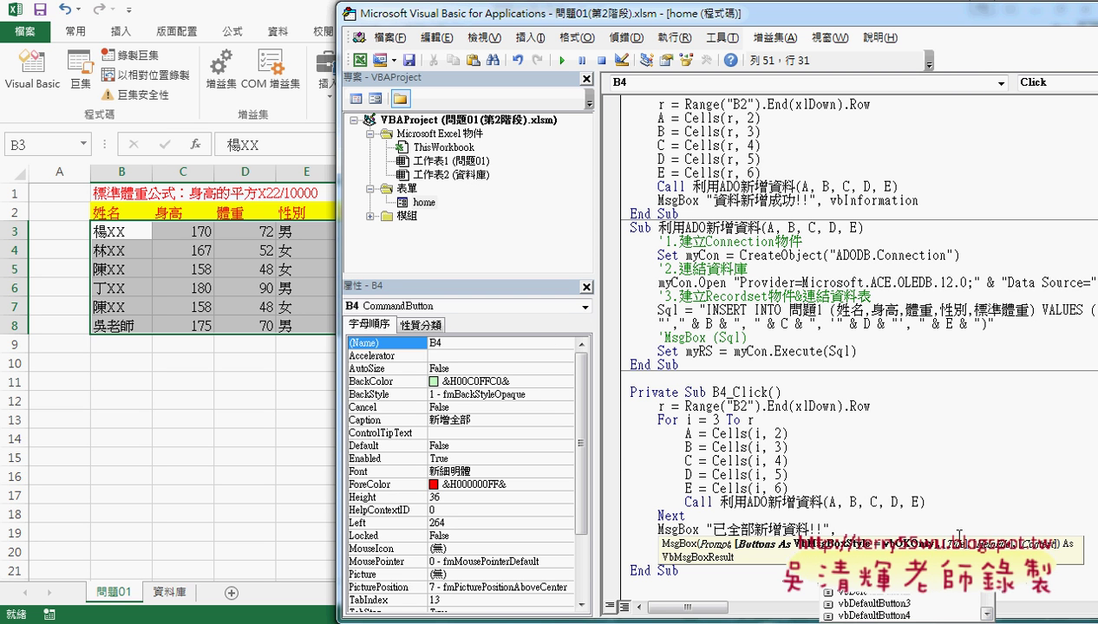
type("v")
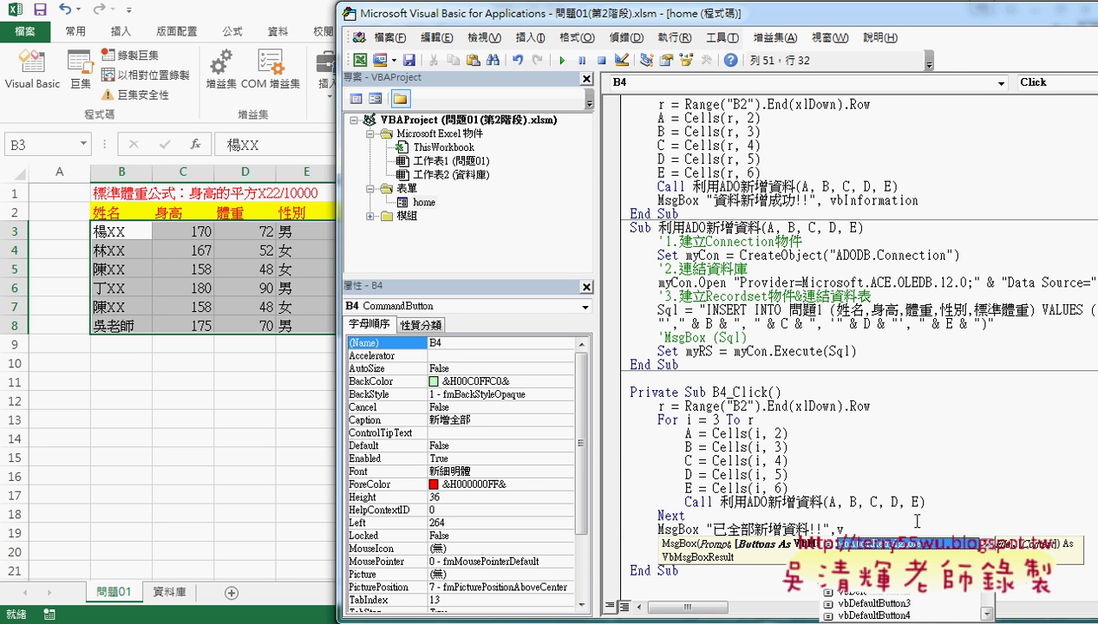
type("b")
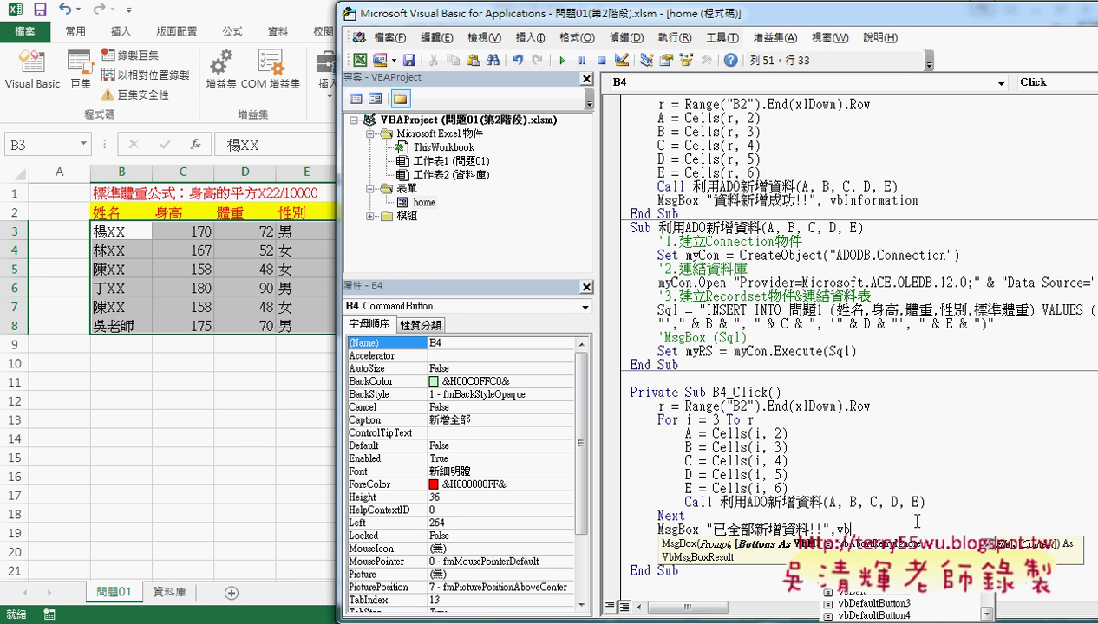
key("Down")
key("Down")
key("Down")
key("Down")
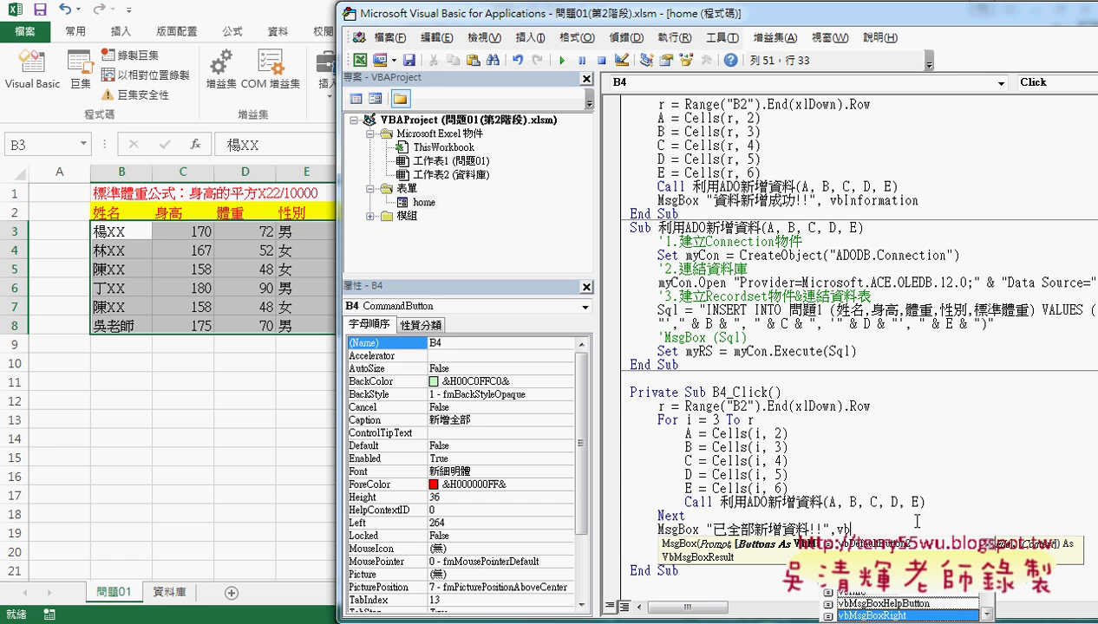
key("Up")
key("Up")
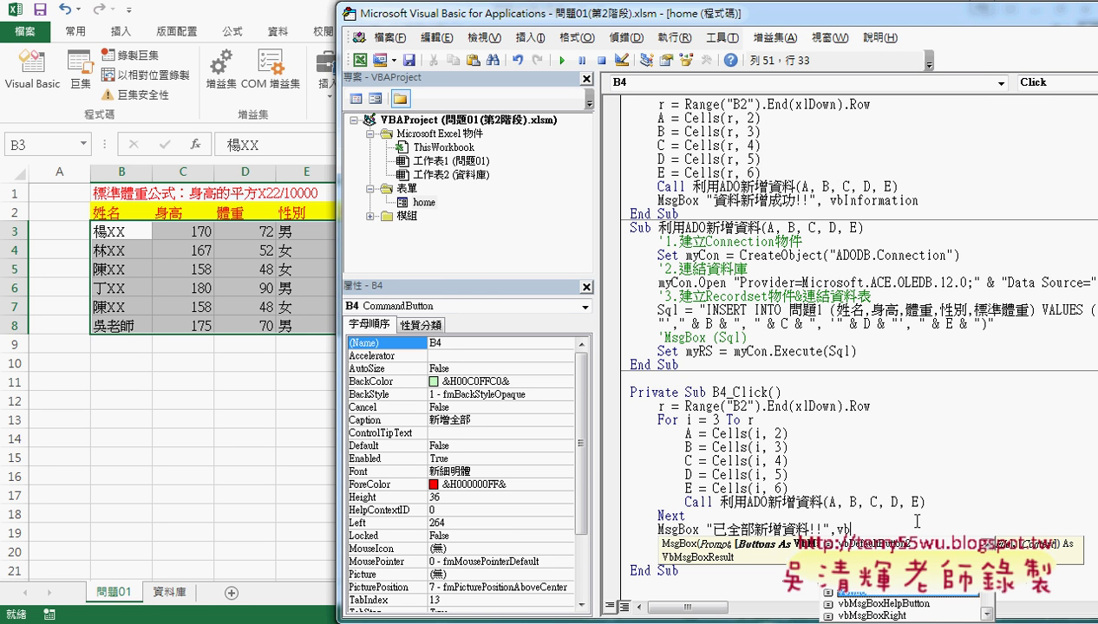
key("space")
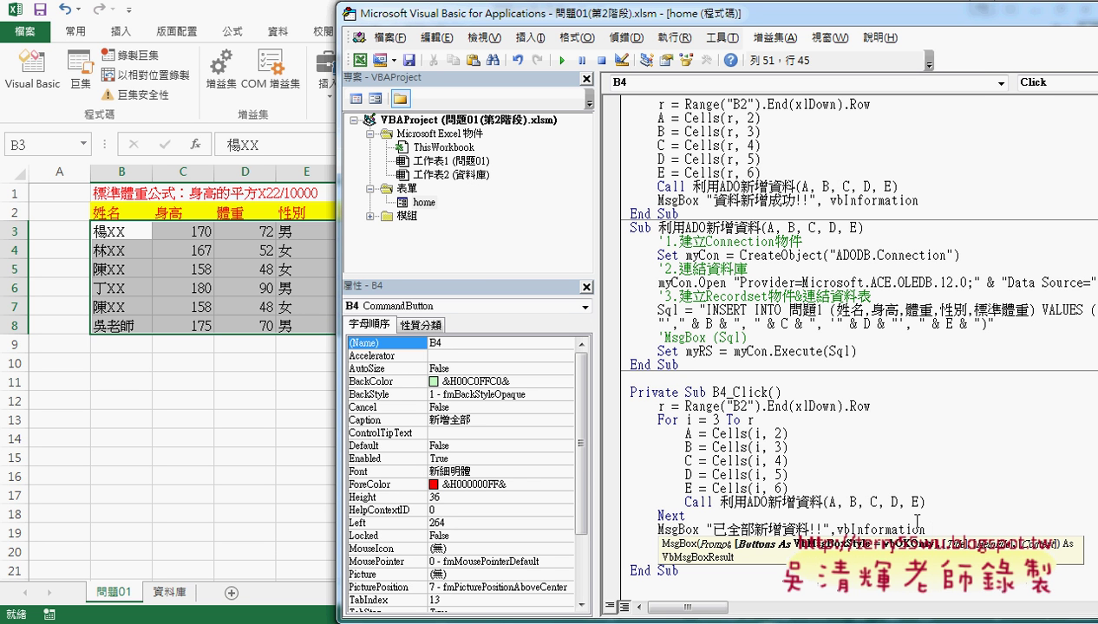
key("BackSpace")
key("BackSpace")
key("BackSpace")
key("BackSpace")
key("BackSpace")
key("BackSpace")
key("BackSpace")
key("BackSpace")
key("BackSpace")
key("BackSpace")
key("BackSpace")
key("BackSpace")
key("BackSpace")
key("BackSpace")
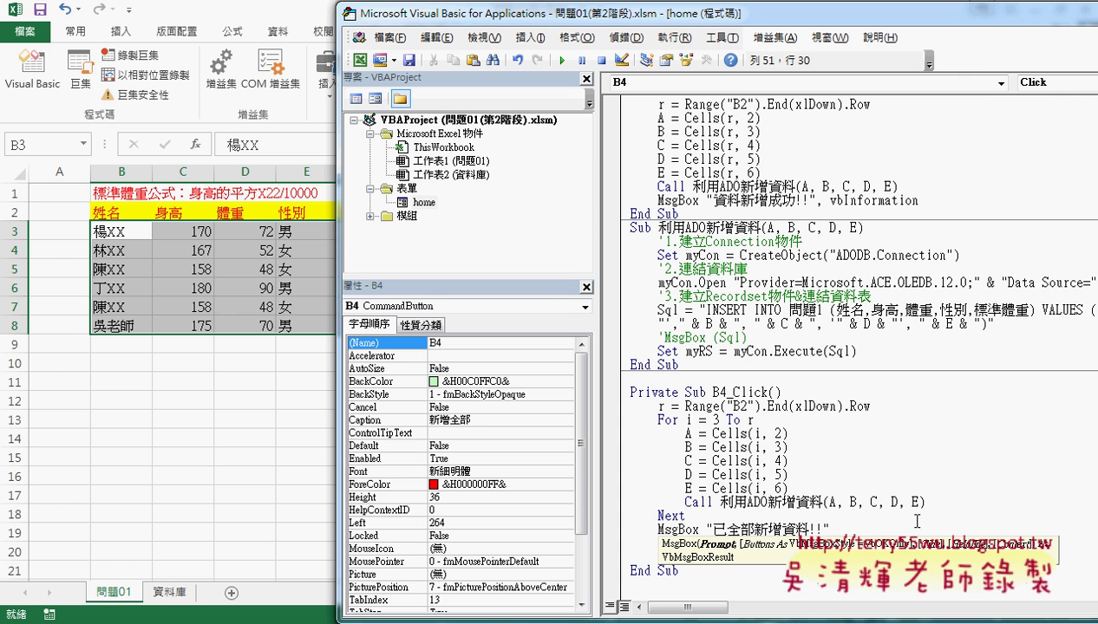
type(",")
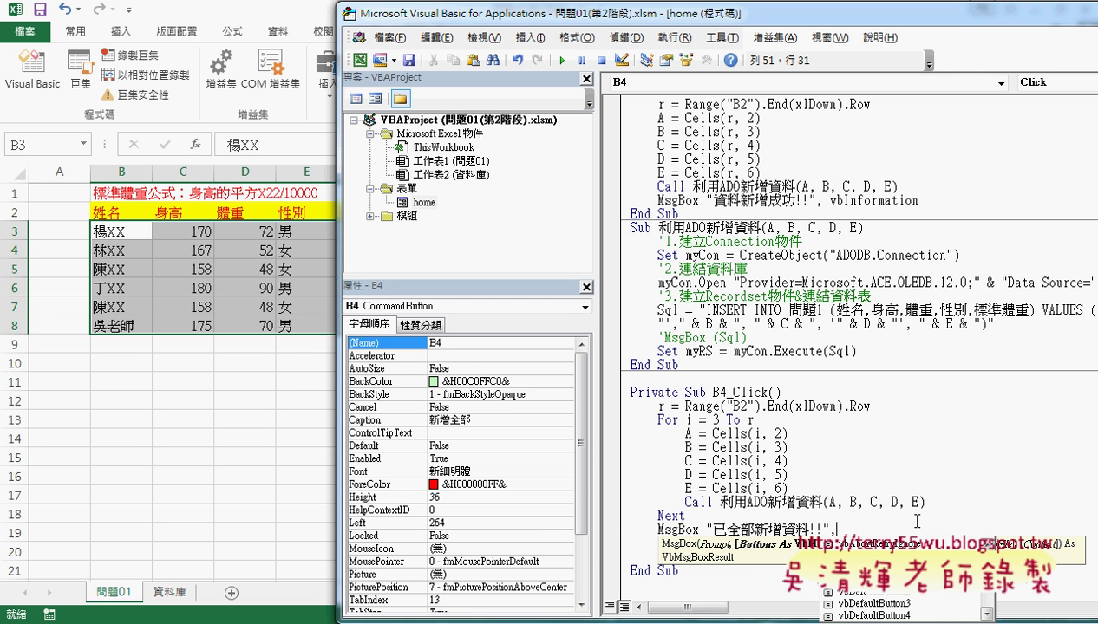
key("Down")
key("Down")
key("Down")
key("Down")
key("Down")
key("Down")
key("Down")
key("Down")
key("Down")
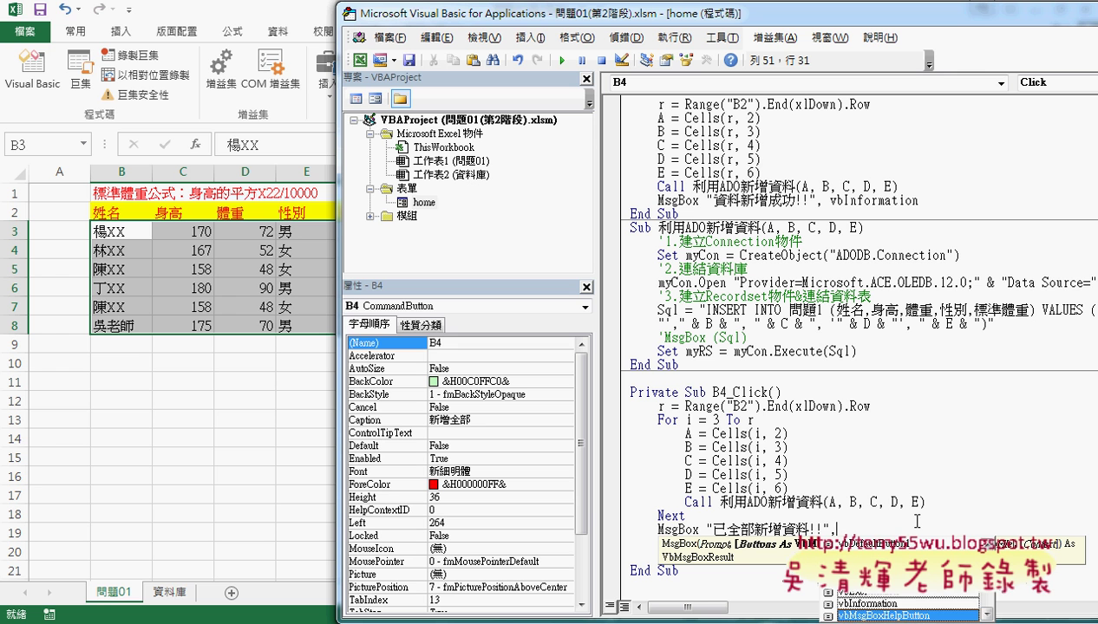
key("Up")
key("Up")
key("Down")
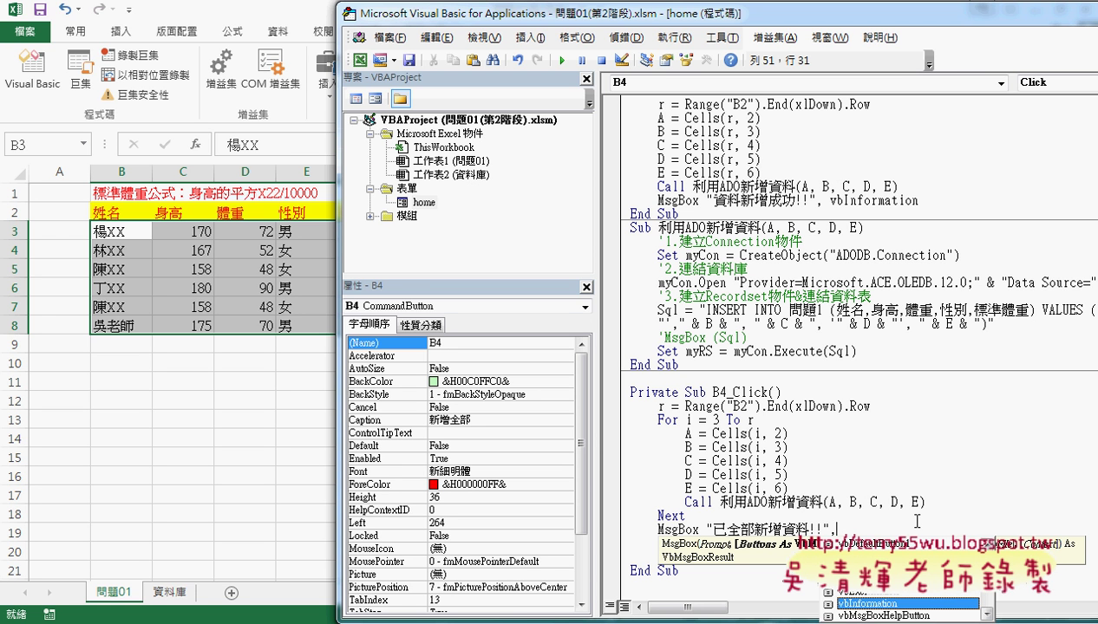
key("space")
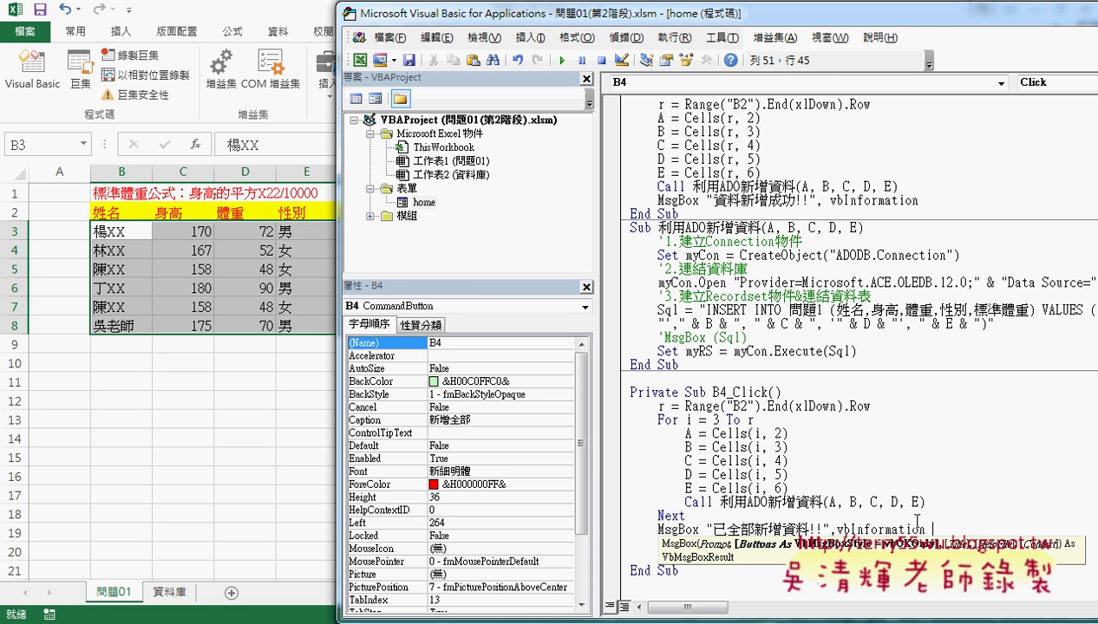
left_click(933, 488)
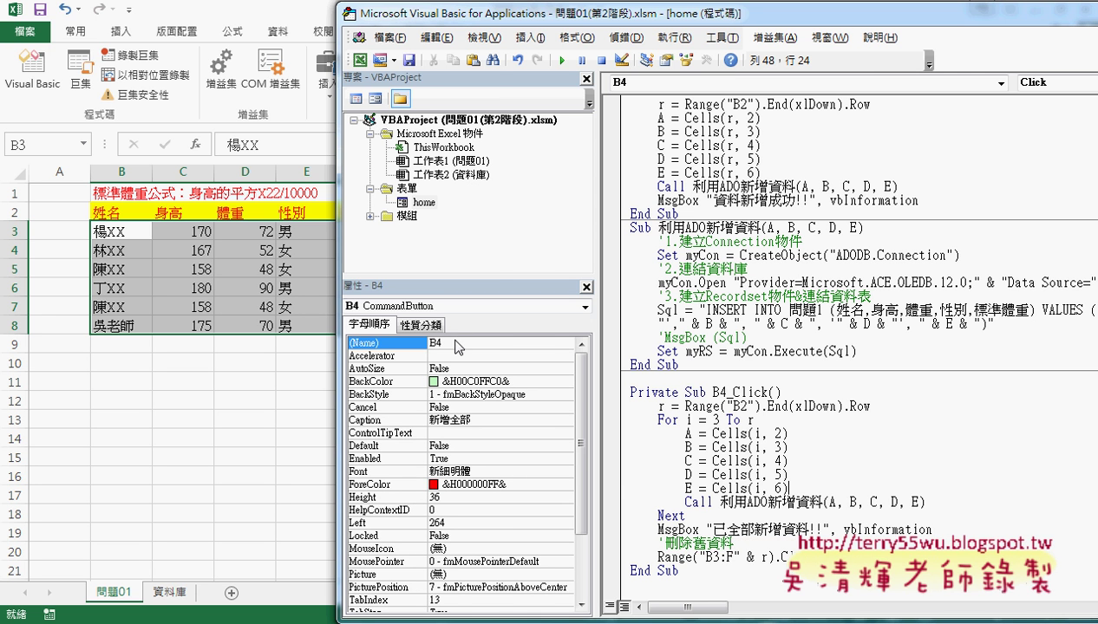
left_click_drag(597, 267, 427, 266)
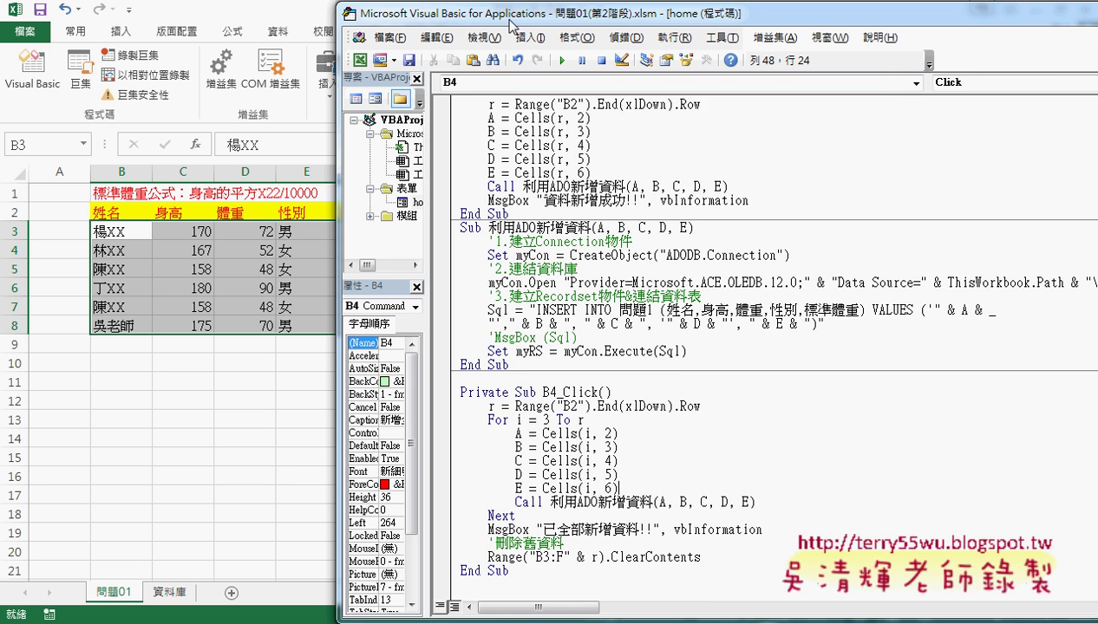
left_click_drag(537, 24, 621, 27)
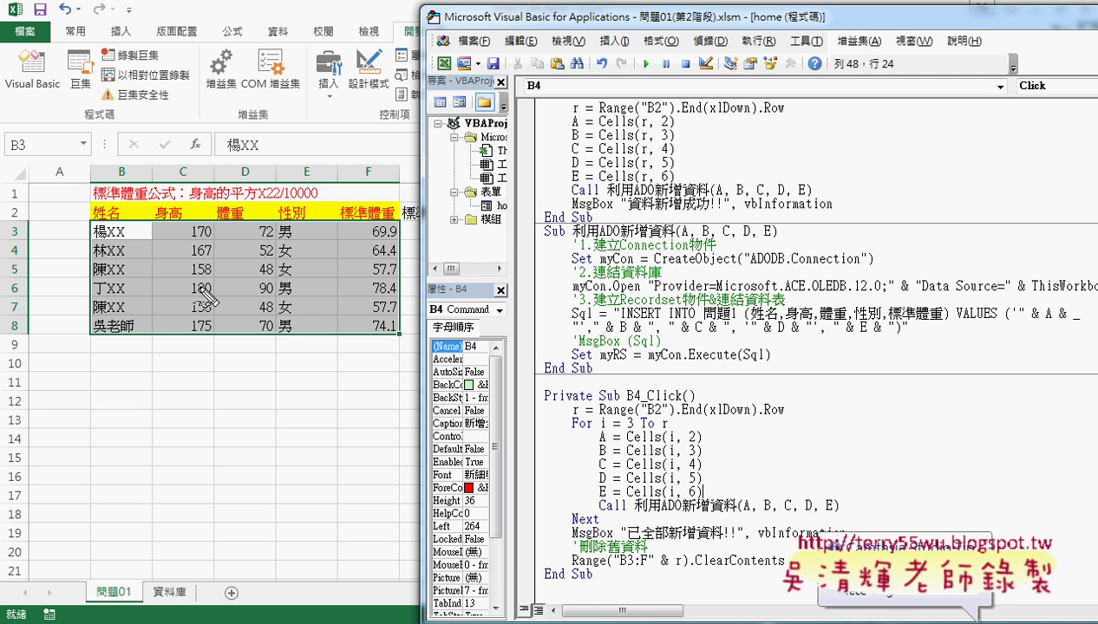
mouse_move(87, 230)
left_mouse_down()
mouse_move(403, 253)
mouse_move(83, 339)
left_mouse_up()
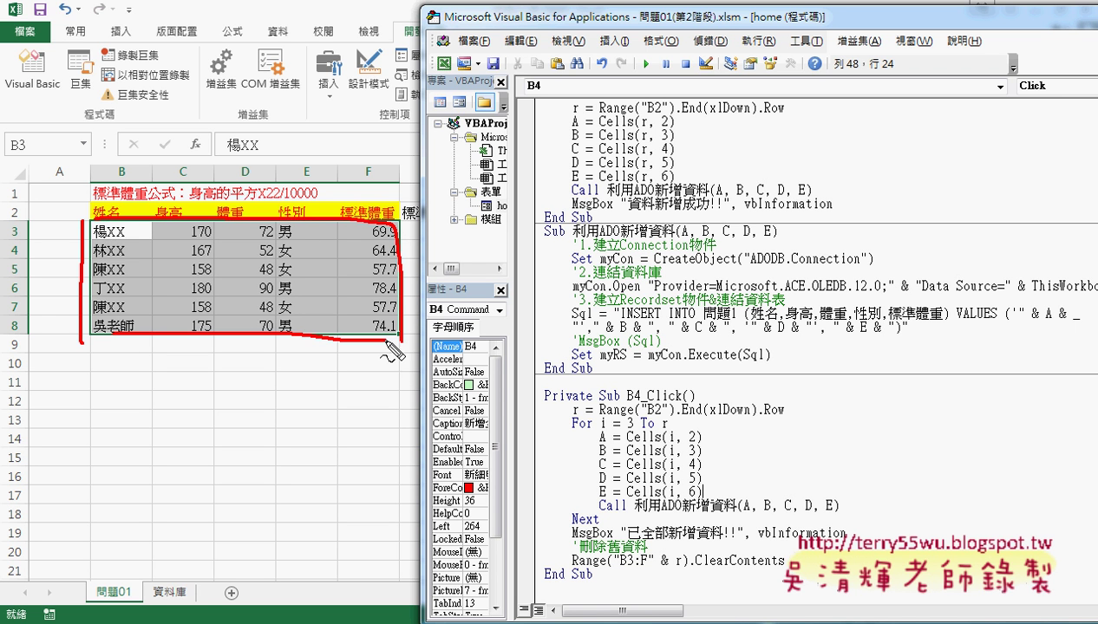
left_click_drag(146, 223, 147, 231)
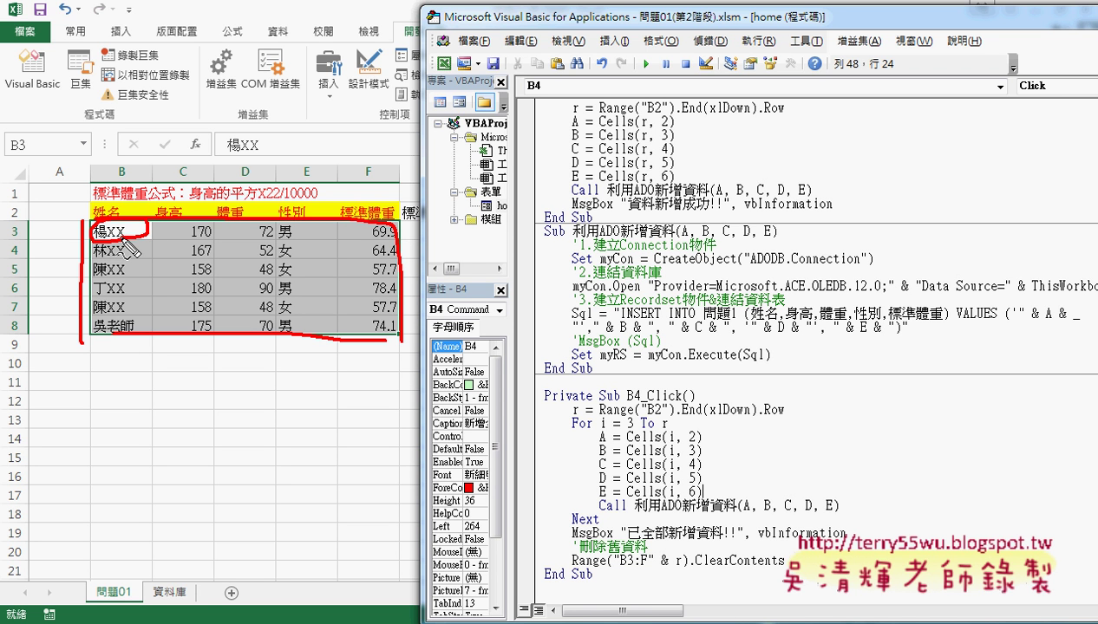
left_click_drag(619, 572, 633, 568)
left_click_drag(354, 158, 368, 161)
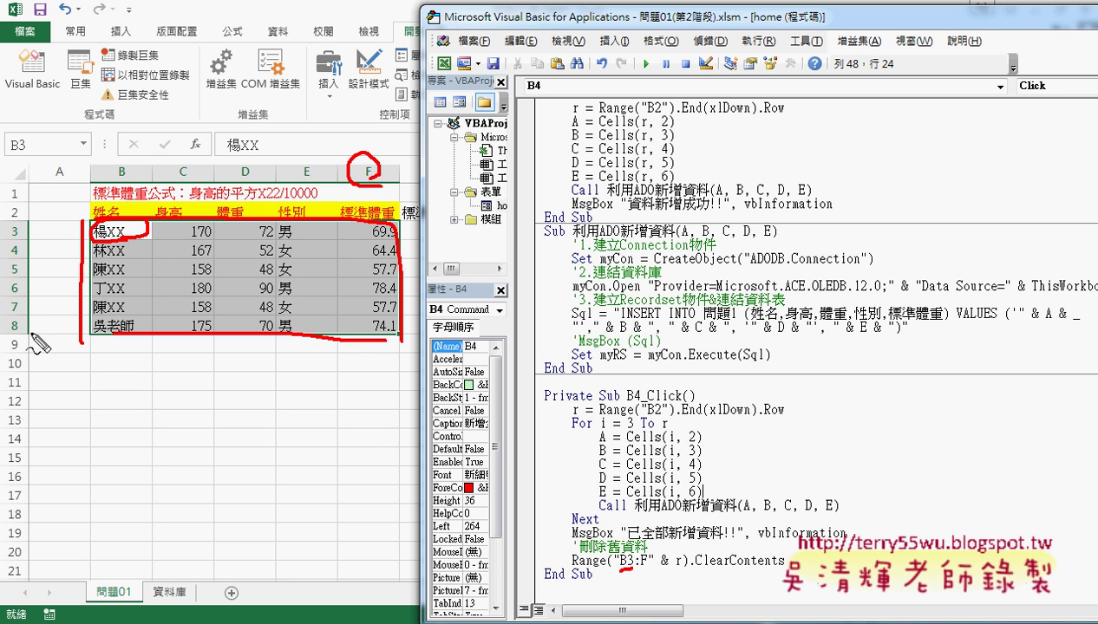
mouse_move(7, 335)
left_mouse_down()
mouse_move(5, 319)
mouse_move(10, 335)
left_mouse_up()
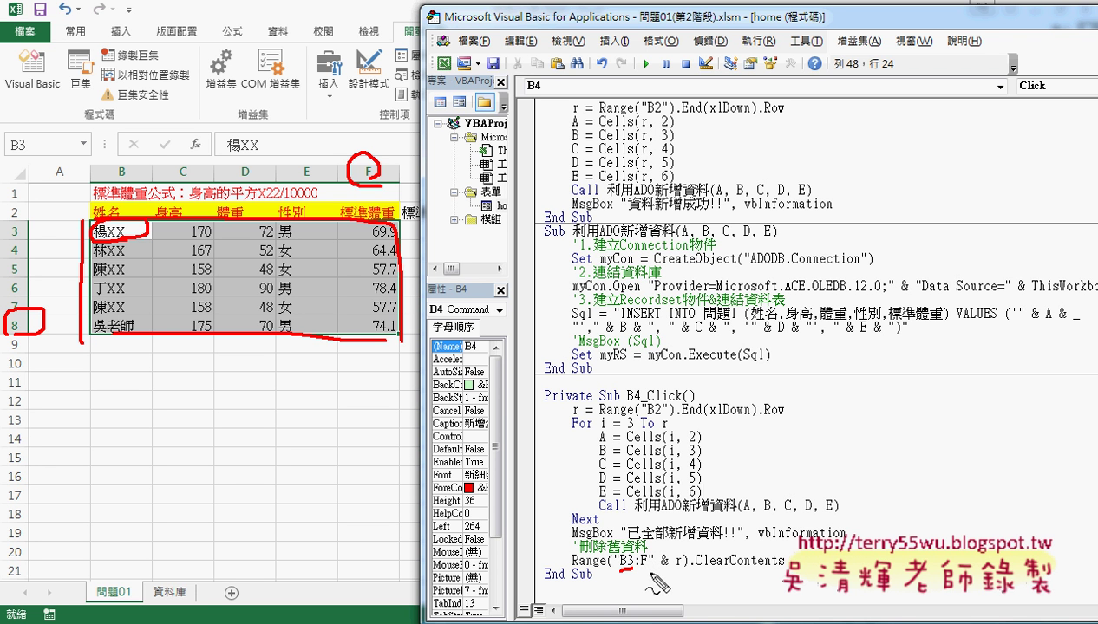
left_click_drag(660, 572, 683, 570)
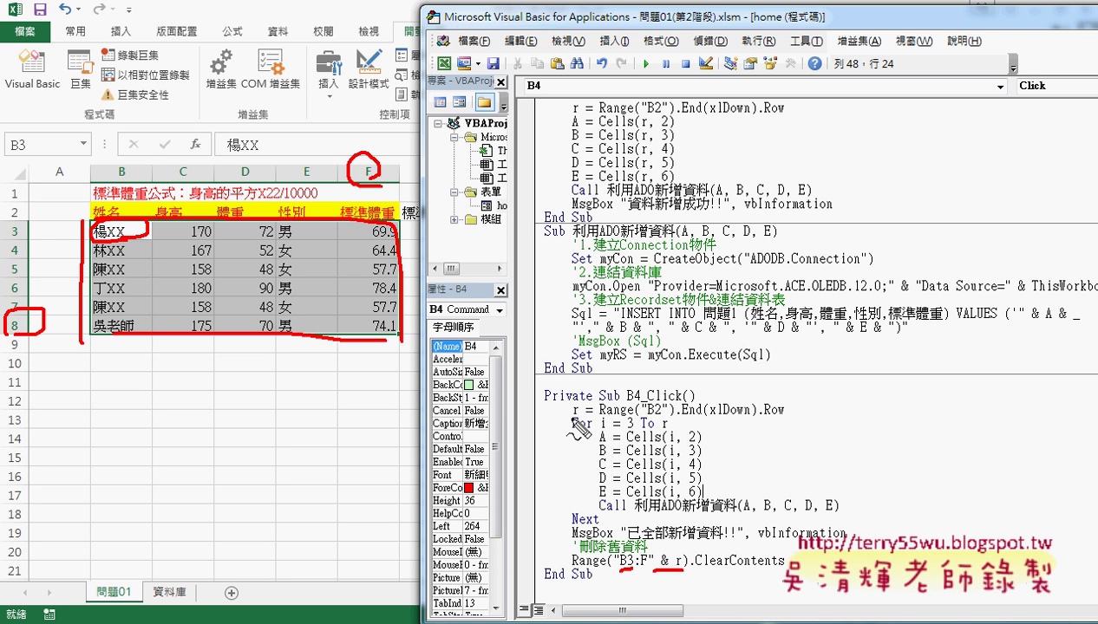
mouse_move(570, 417)
left_mouse_down()
mouse_move(586, 413)
mouse_move(678, 559)
mouse_move(698, 533)
left_mouse_up()
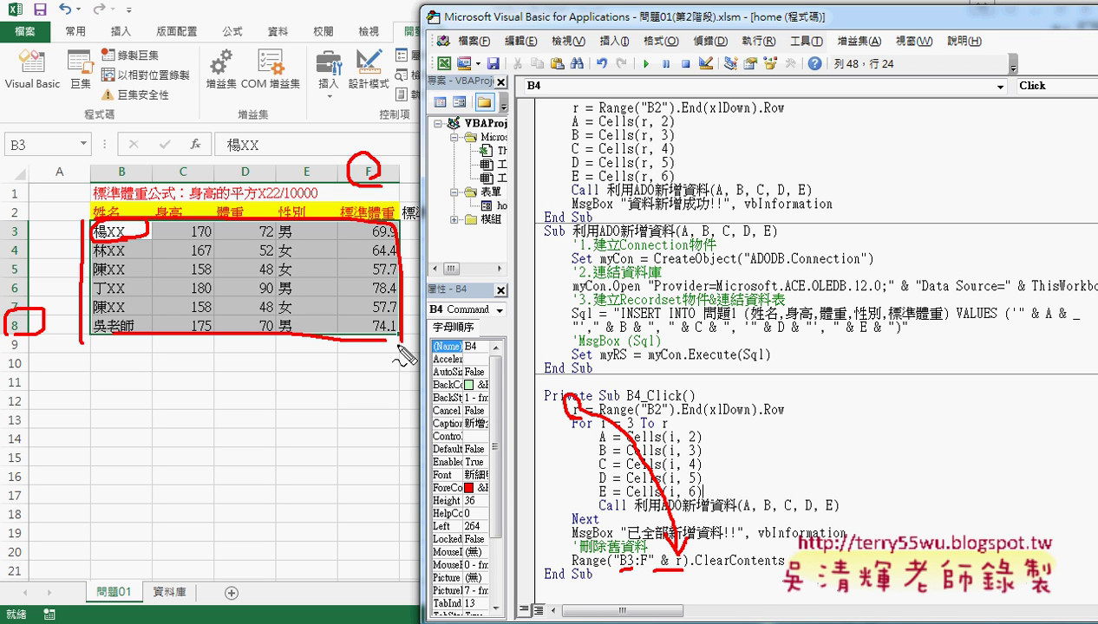
left_click_drag(694, 593, 785, 593)
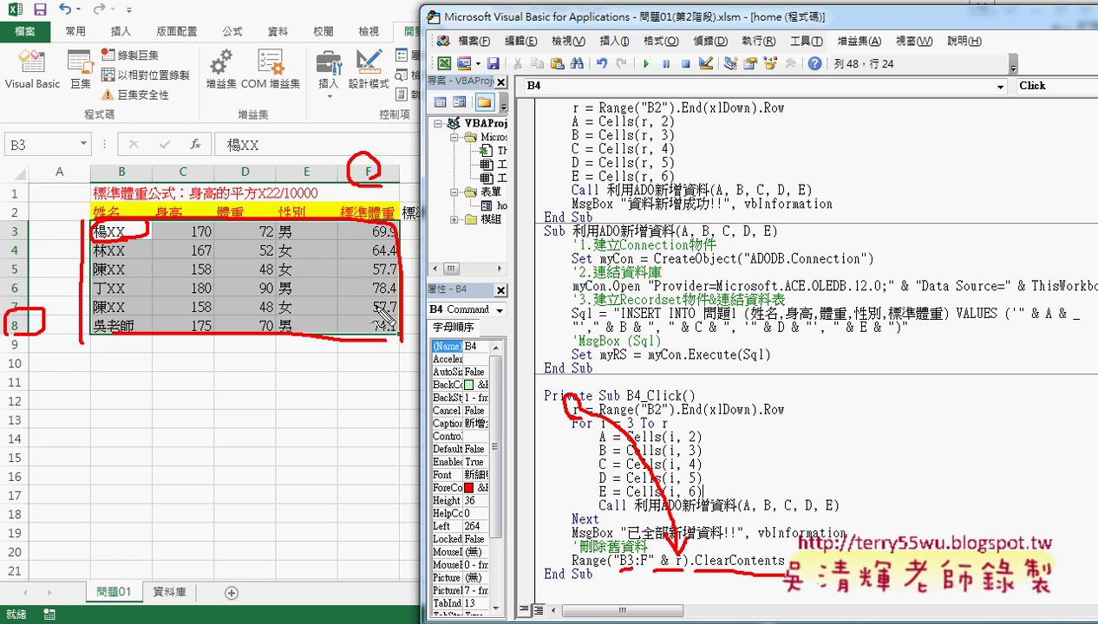
key("Escape")
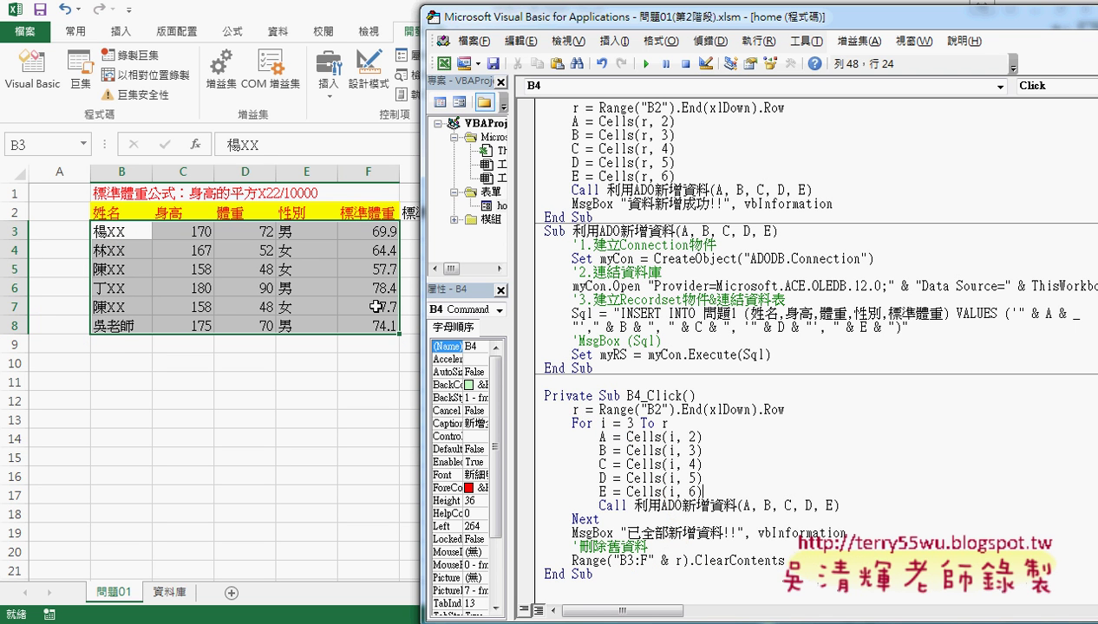
left_click(612, 441)
scroll(612, 438, "down", 1)
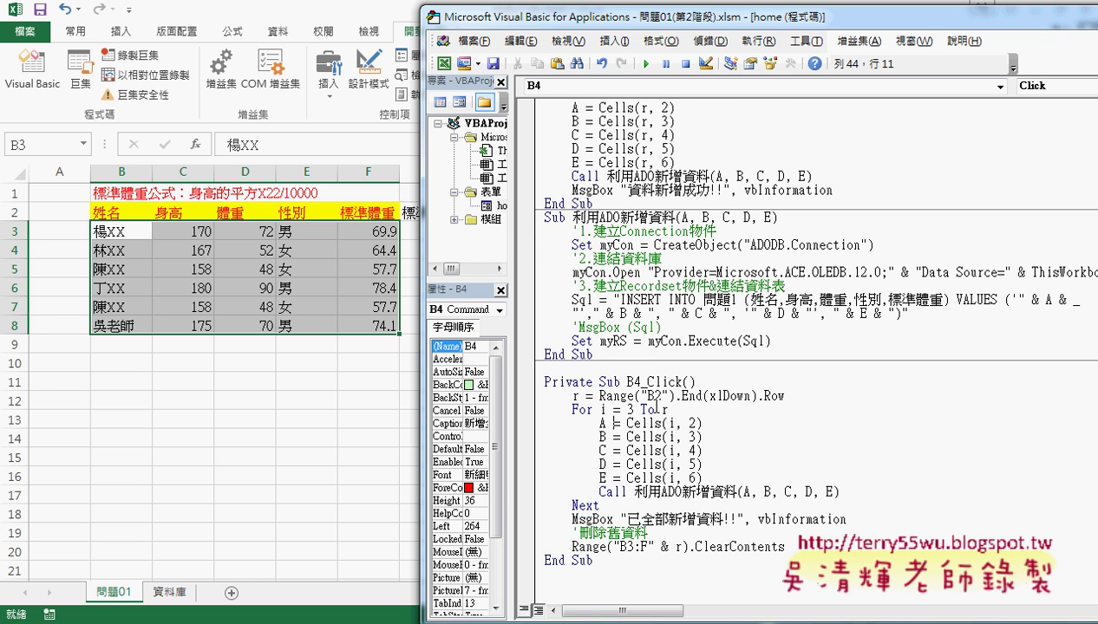
Launch the form, run 新增全部 to insert all rows, confirm the message, and close it
left_click(318, 403)
left_click(646, 299)
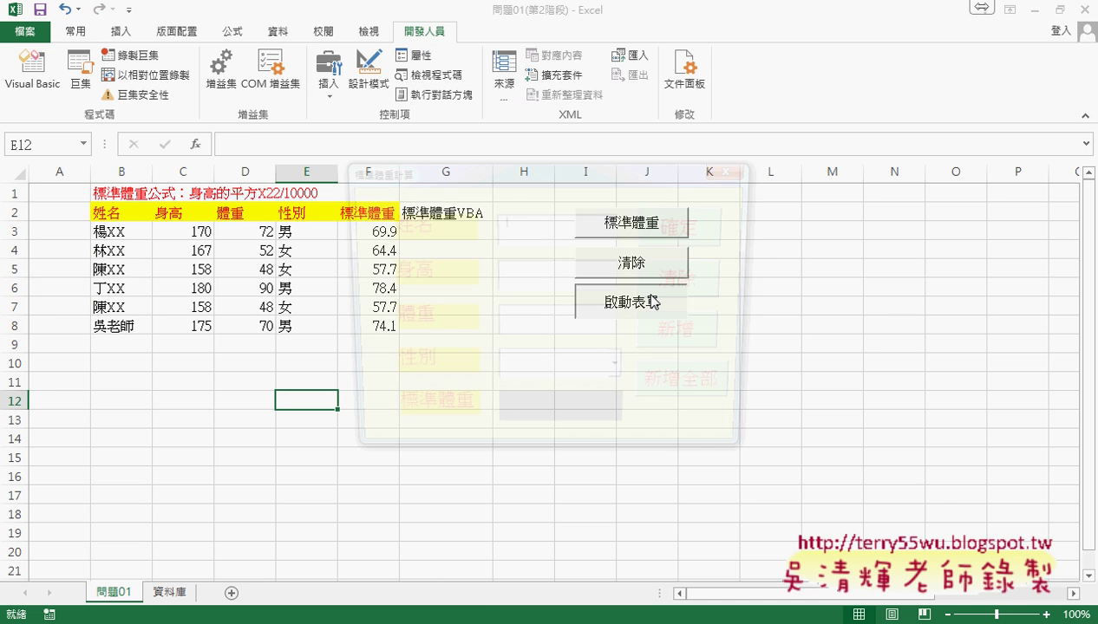
left_click_drag(641, 178, 834, 74)
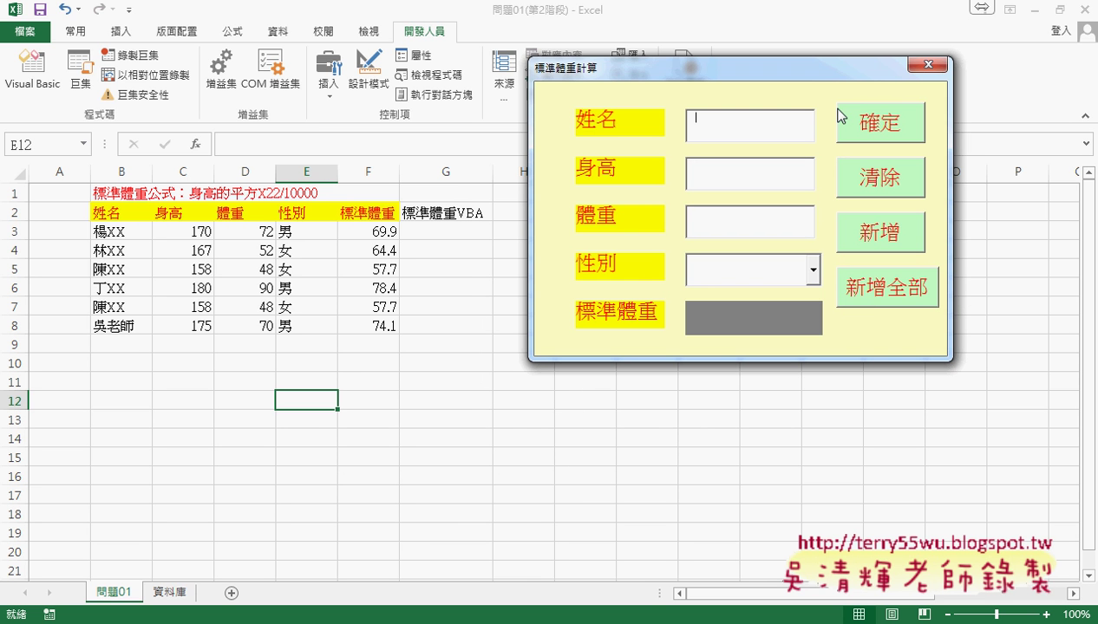
left_click(873, 302)
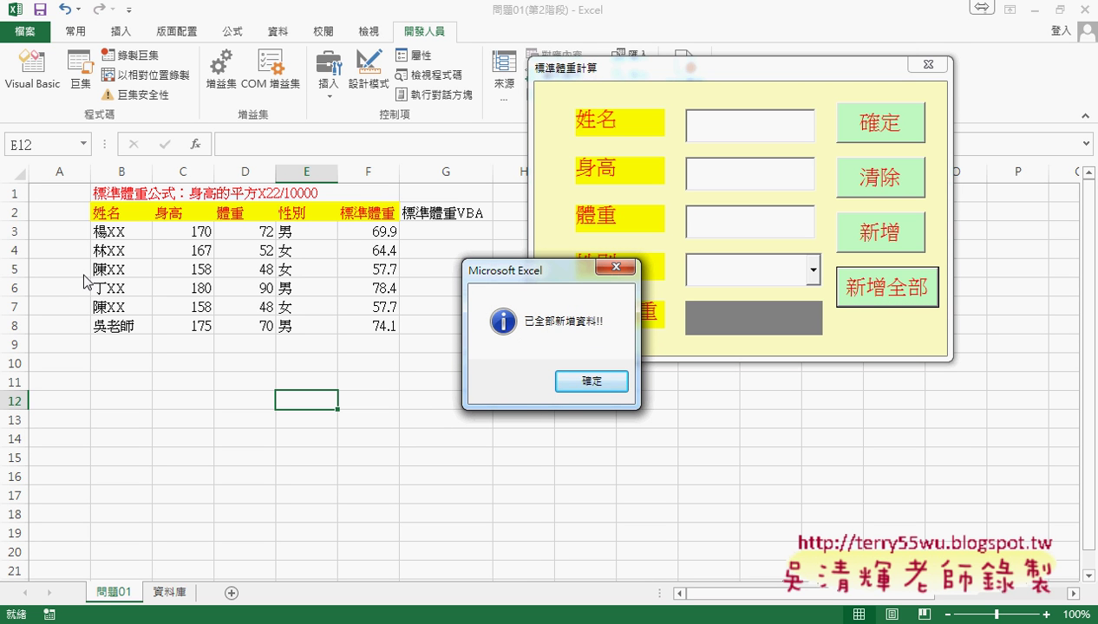
left_click(610, 382)
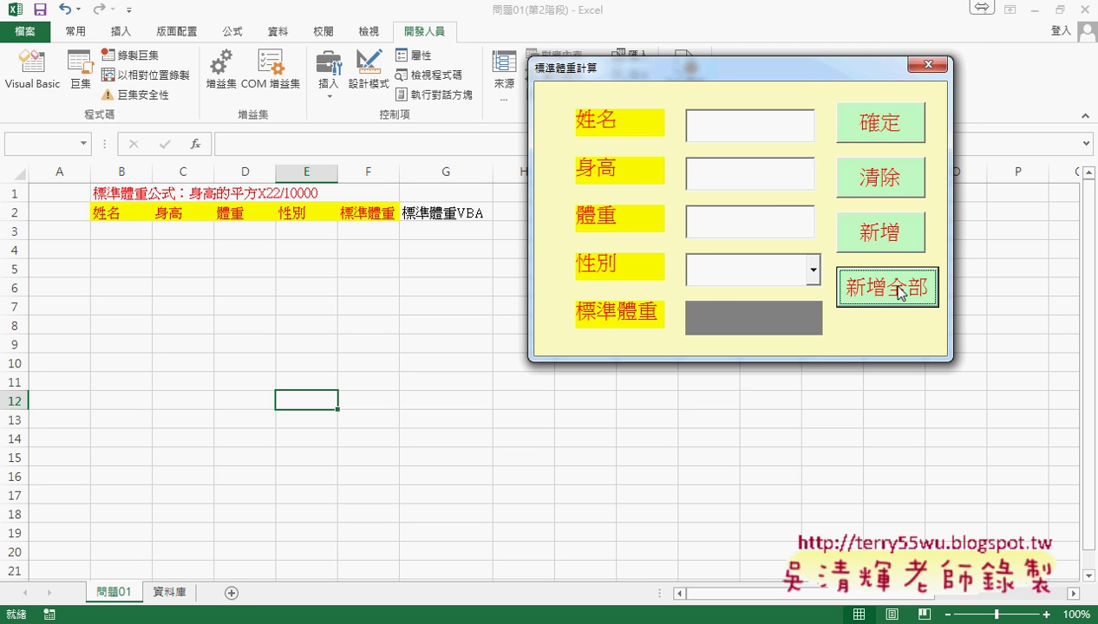
left_click(926, 65)
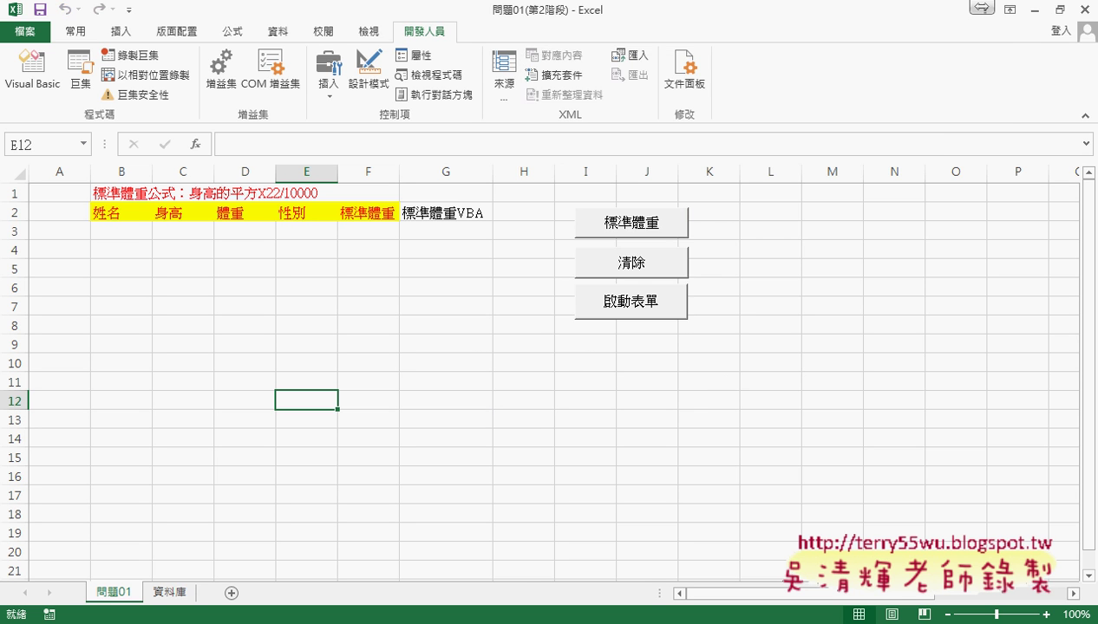
Refresh All in Access to show 12 records in 問題1, then select B3:F18 in Excel
key("alt+Tab")
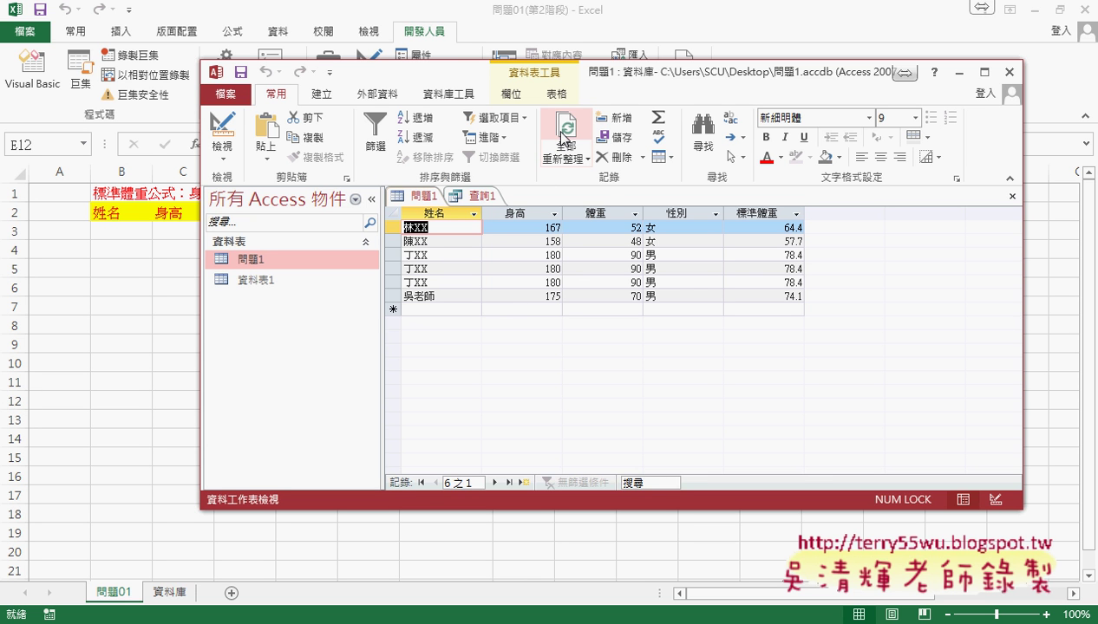
left_click(562, 137)
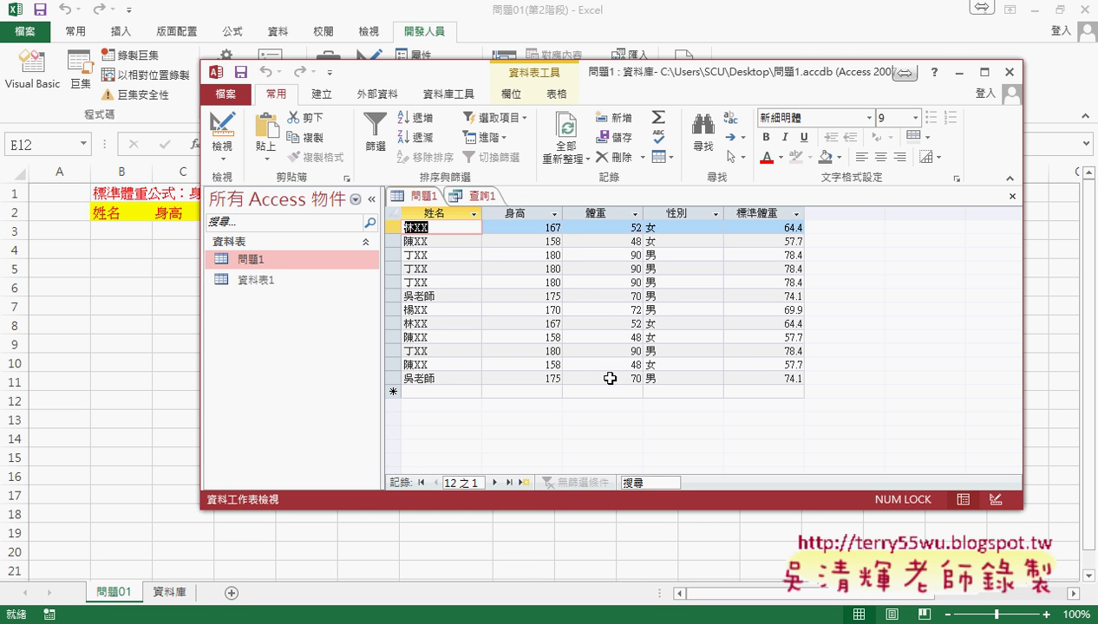
left_click(114, 233)
left_click(117, 233)
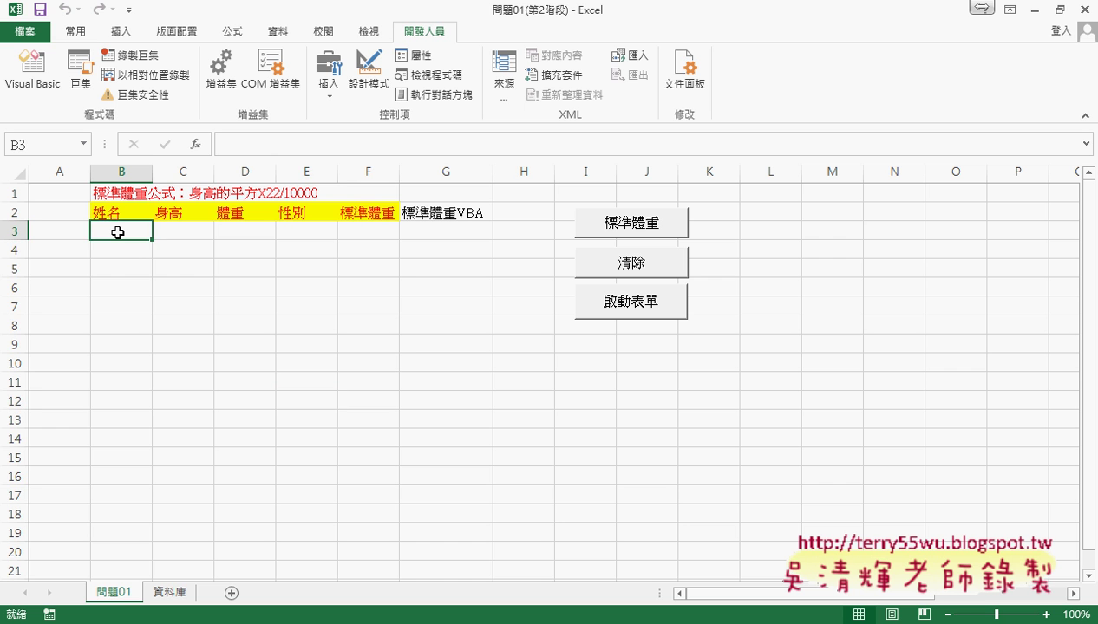
left_click_drag(117, 232, 375, 508)
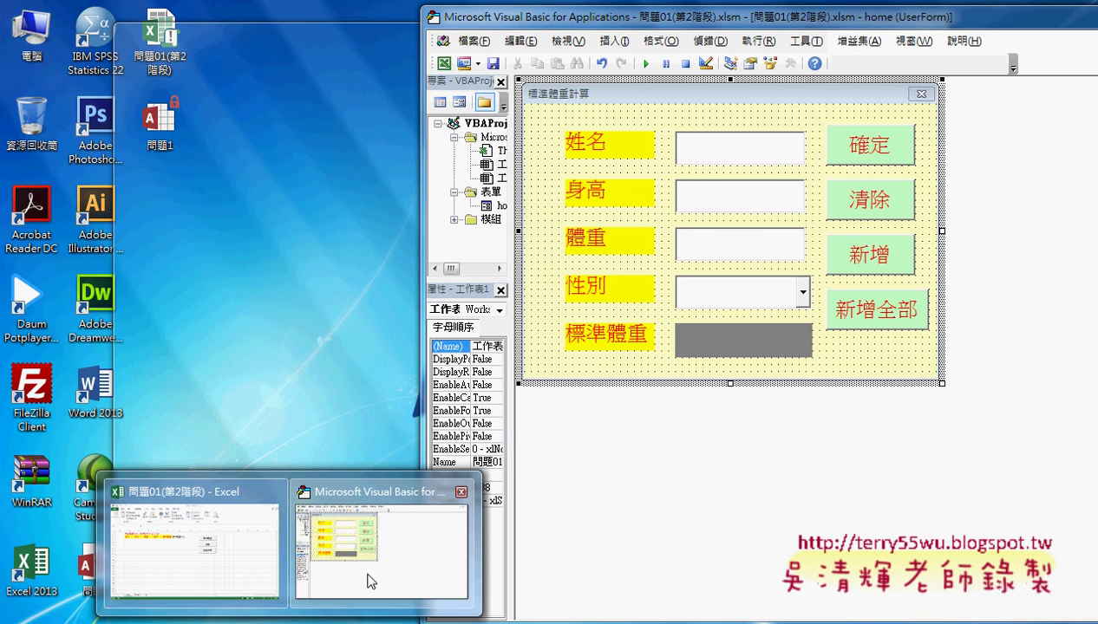
Open the 新增 button's code and highlight myRS and the INSERT INTO SQL string
left_click(371, 581)
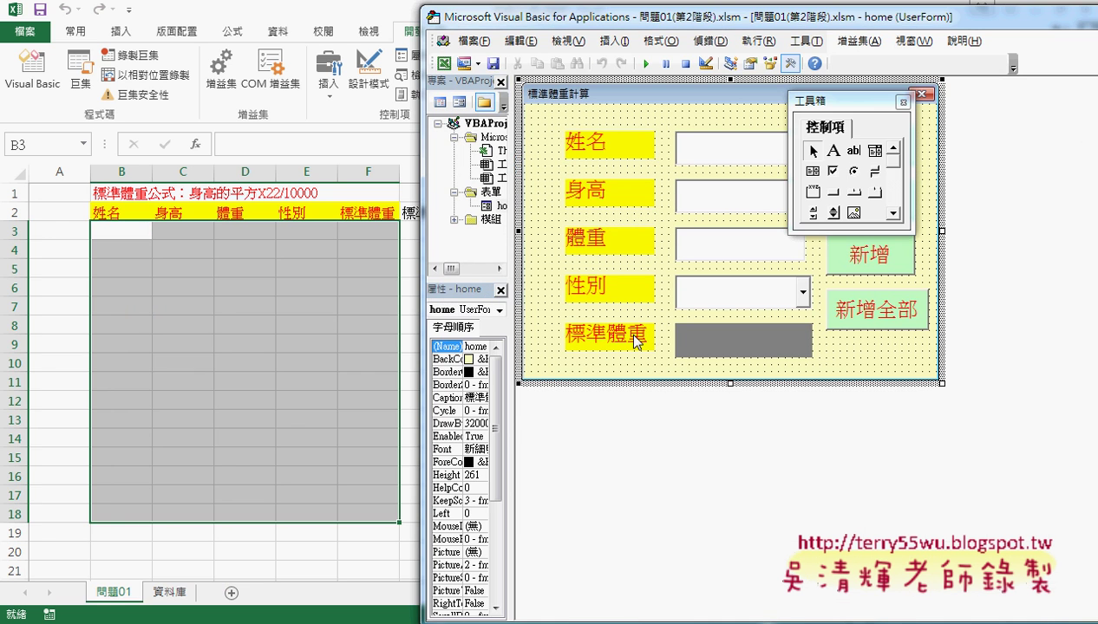
left_click_drag(512, 249, 553, 249)
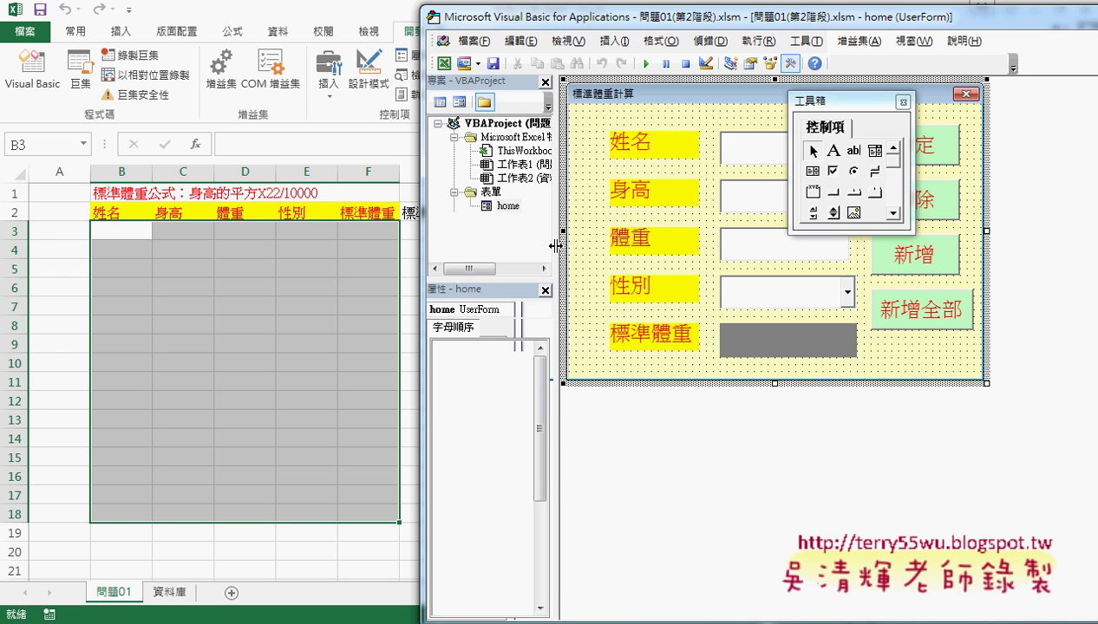
double_click(916, 256)
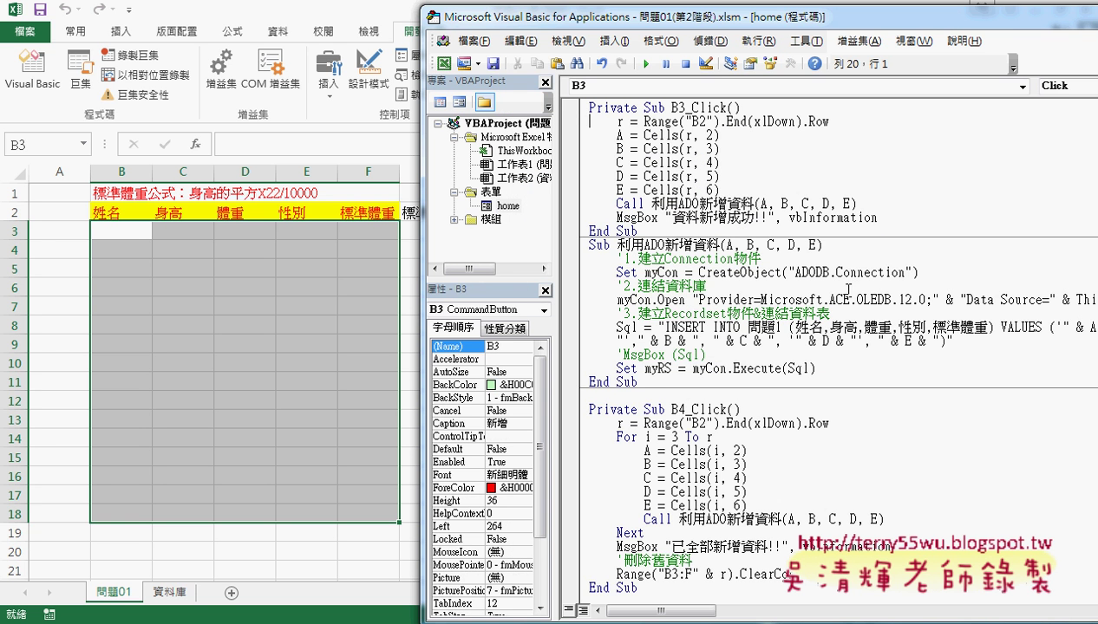
double_click(650, 368)
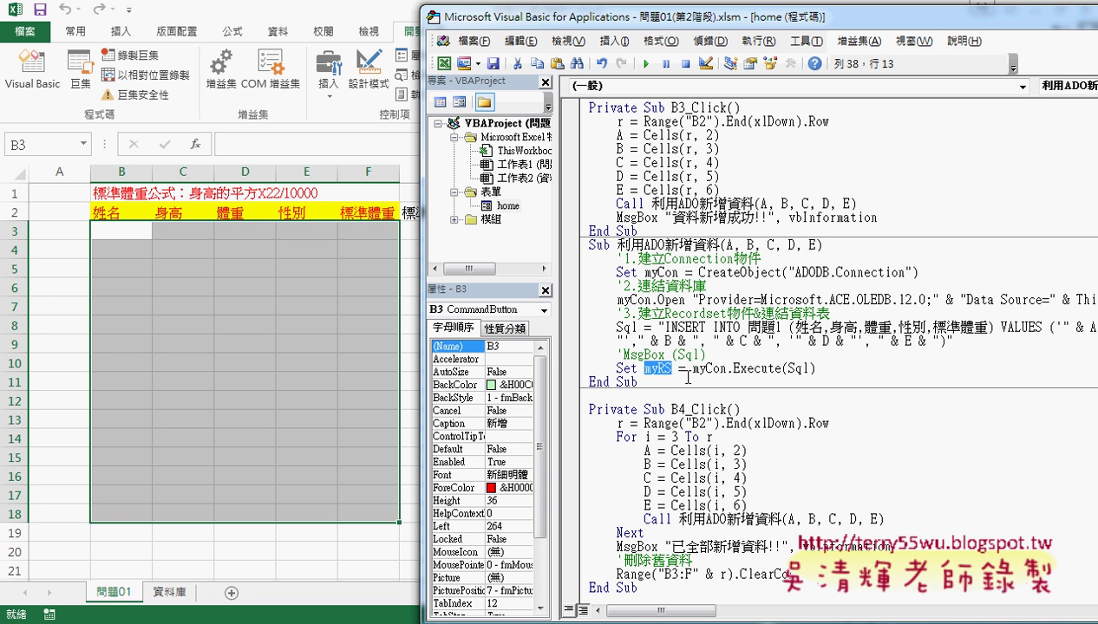
left_click_drag(665, 326, 739, 327)
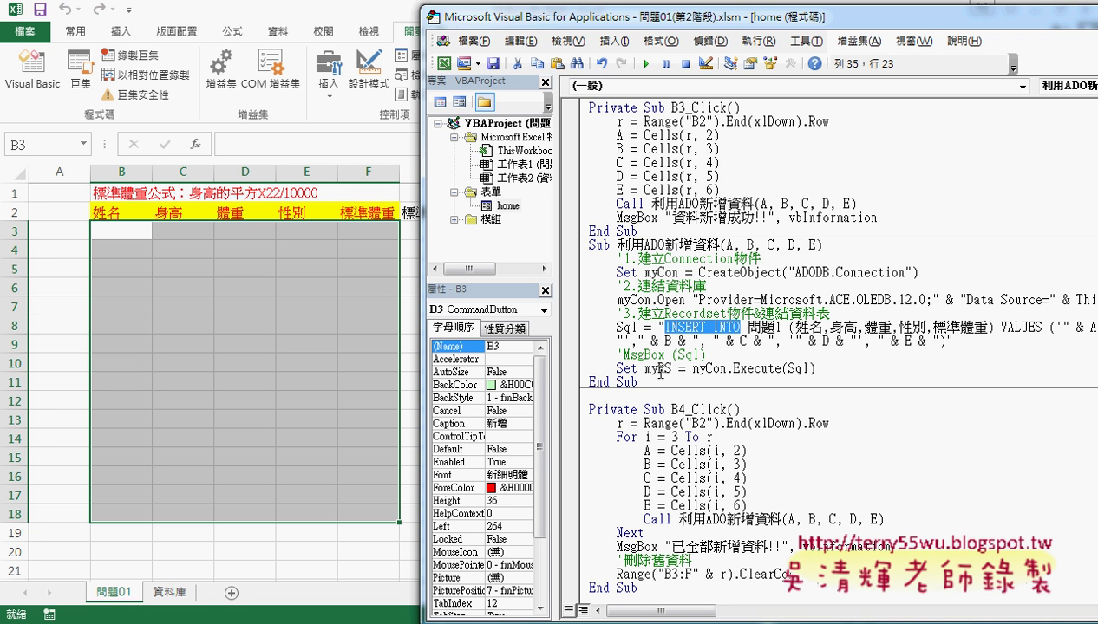
left_click_drag(816, 368, 671, 371)
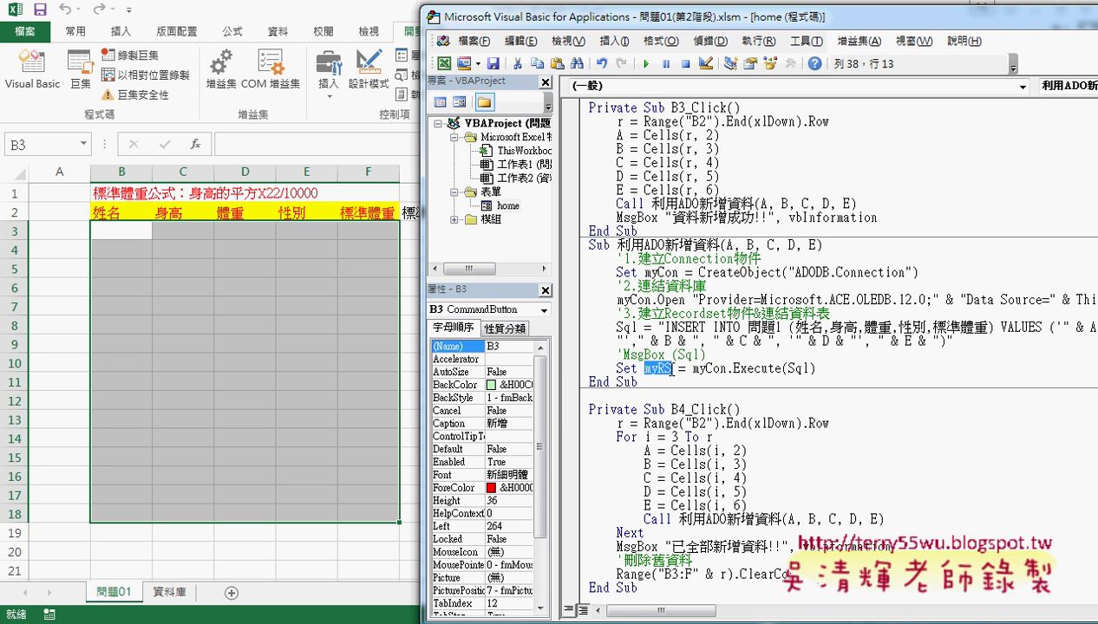
left_click_drag(664, 327, 939, 340)
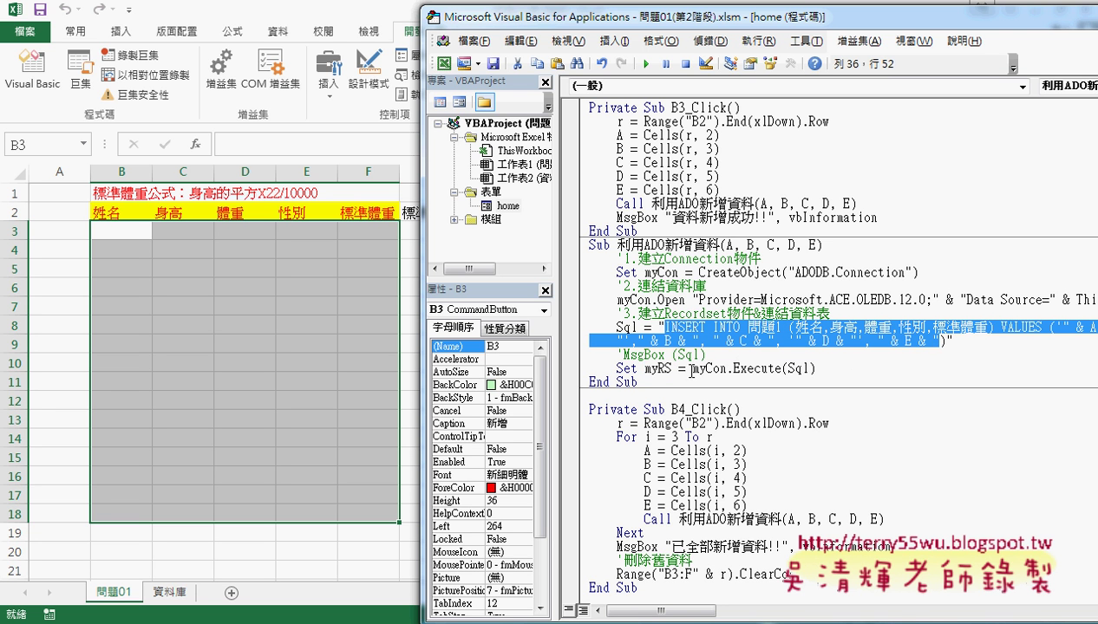
left_click_drag(671, 368, 644, 368)
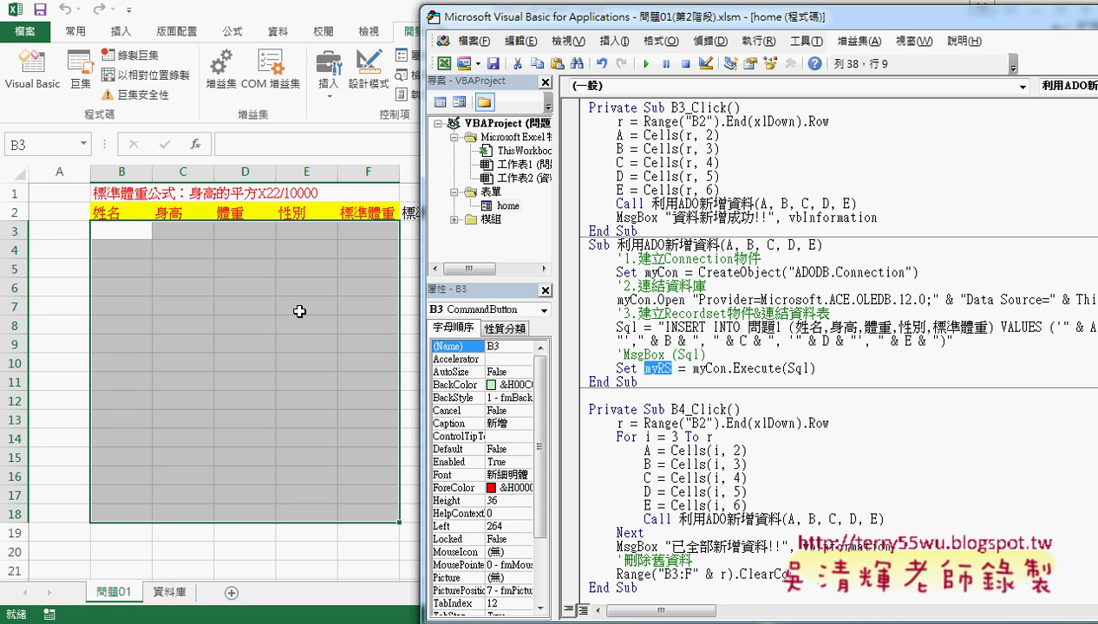
Return to Excel and reopen the weight-calculation form
left_click(652, 276)
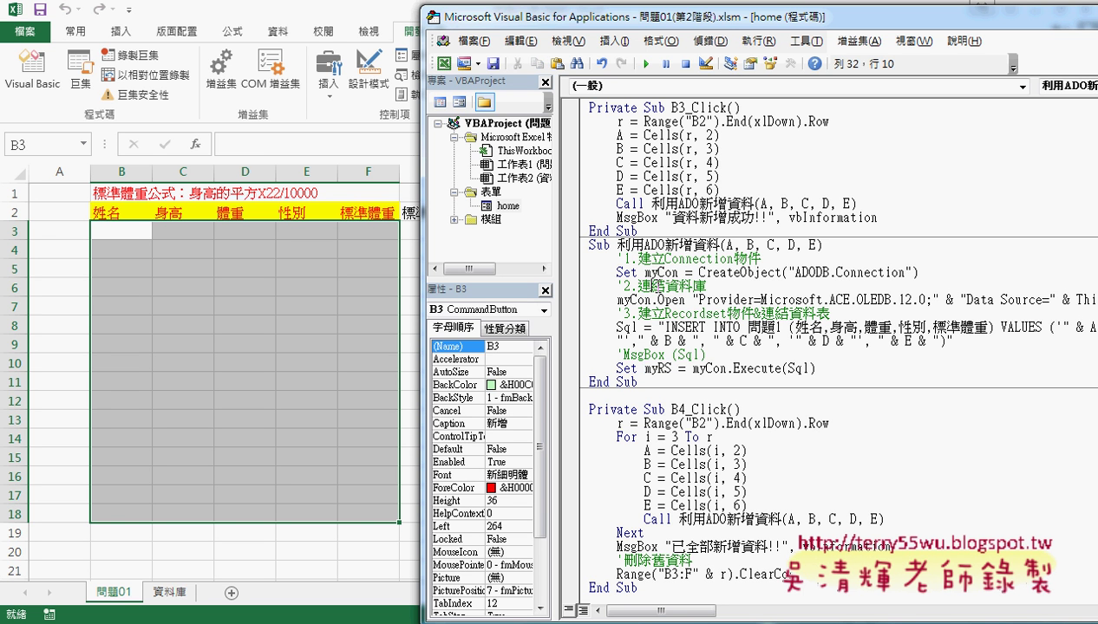
left_click(318, 346)
left_click(643, 308)
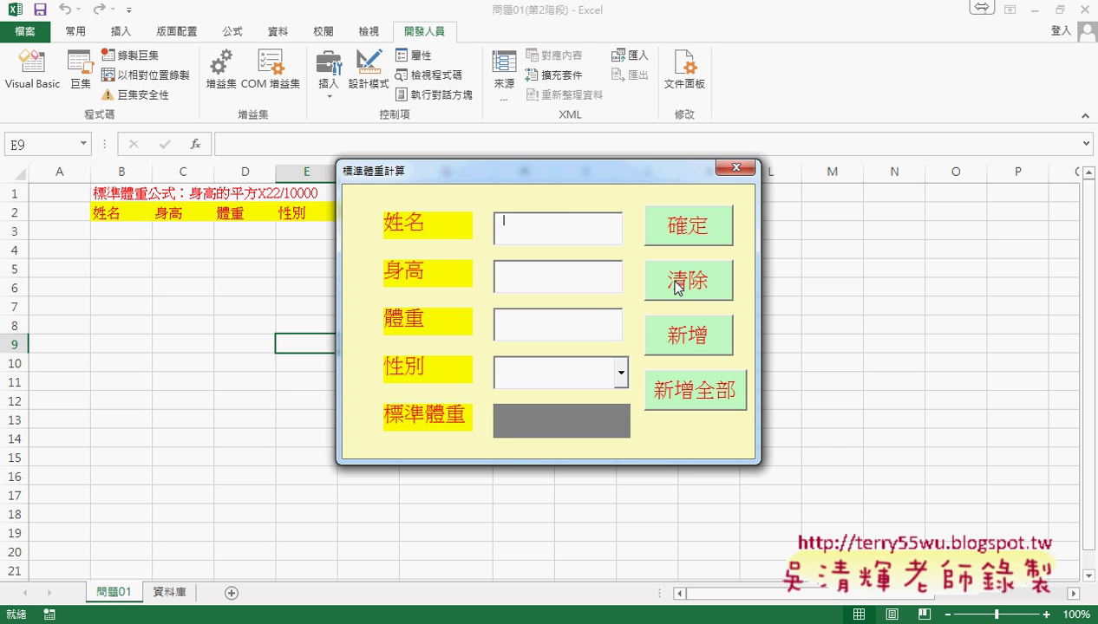
Close the 標準體重計算 form, leaving the emptied 問題01 sheet
left_click(734, 168)
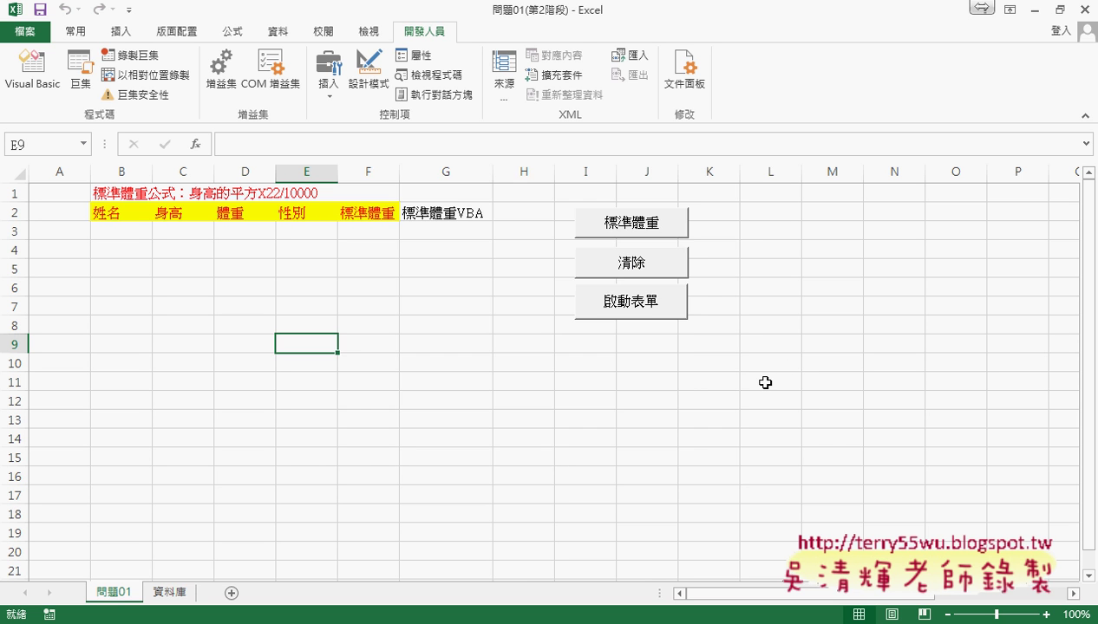